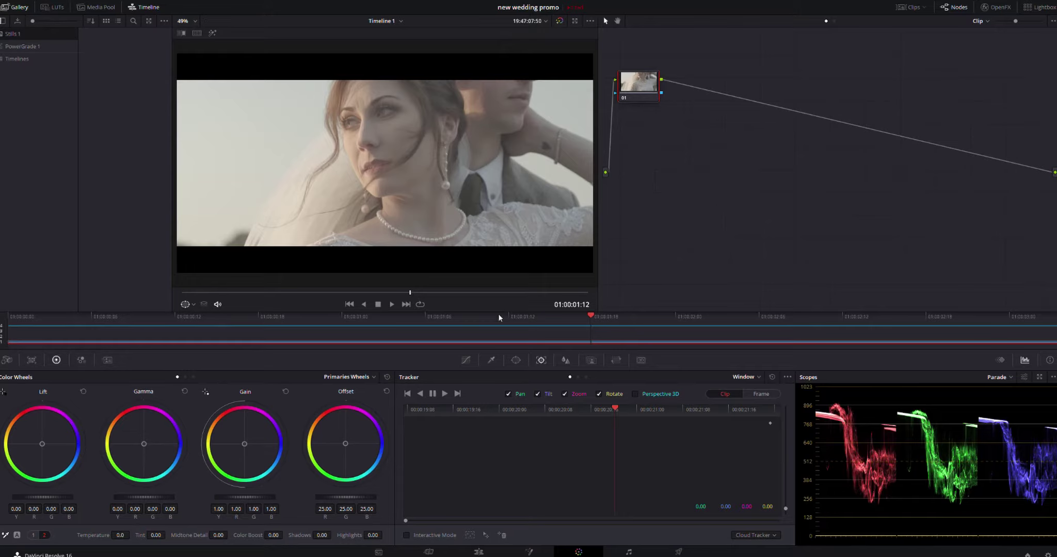
- Play the clip from its start, then park the playhead at 01:00:01:14 on the bride's close-up
left_click(11, 318)
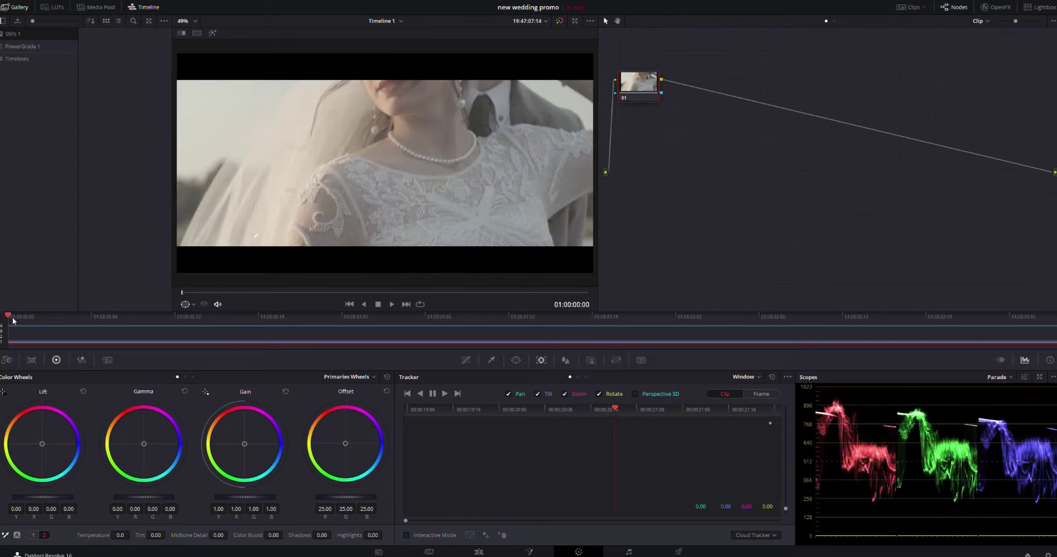
key("space")
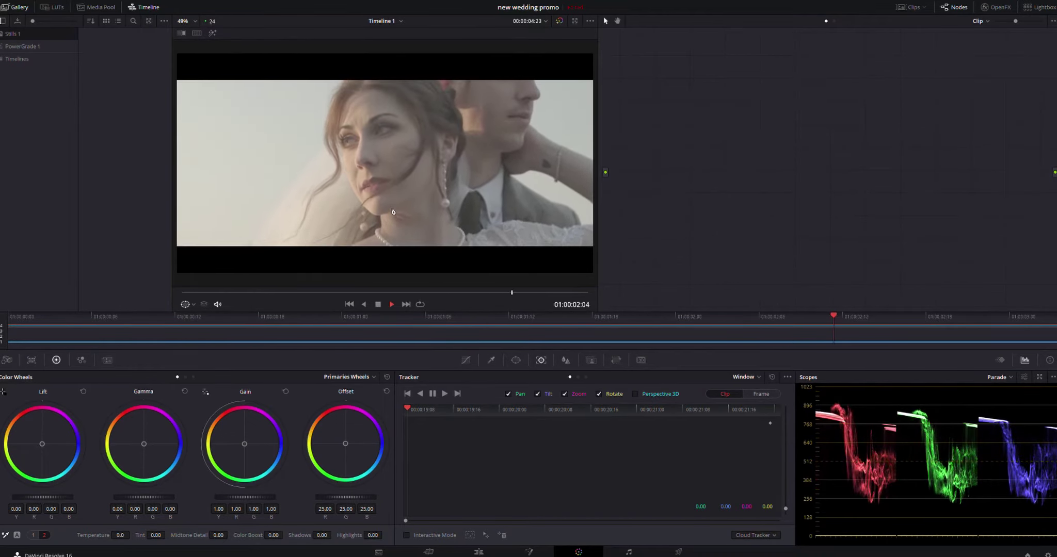
key("space")
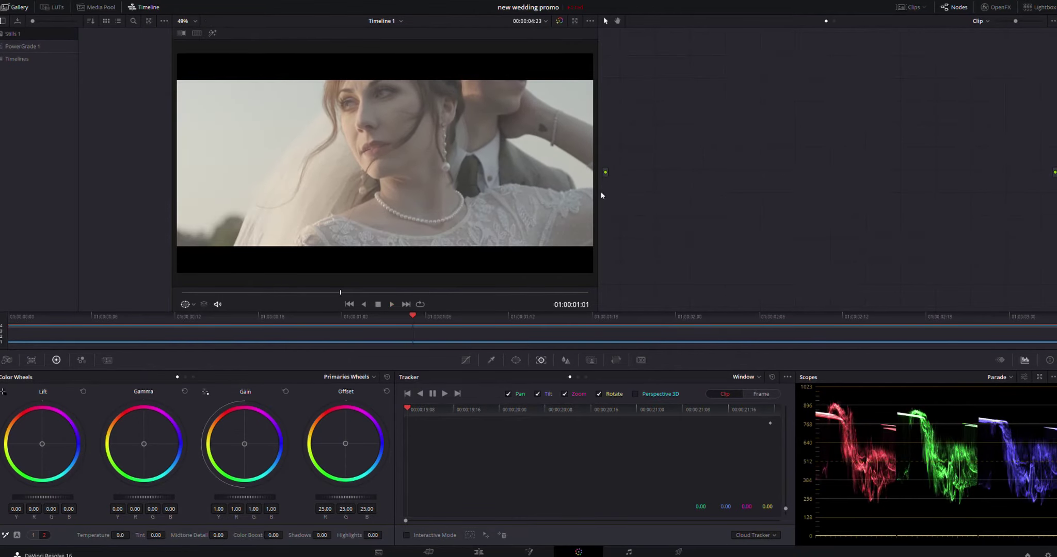
left_click_drag(438, 342, 459, 318)
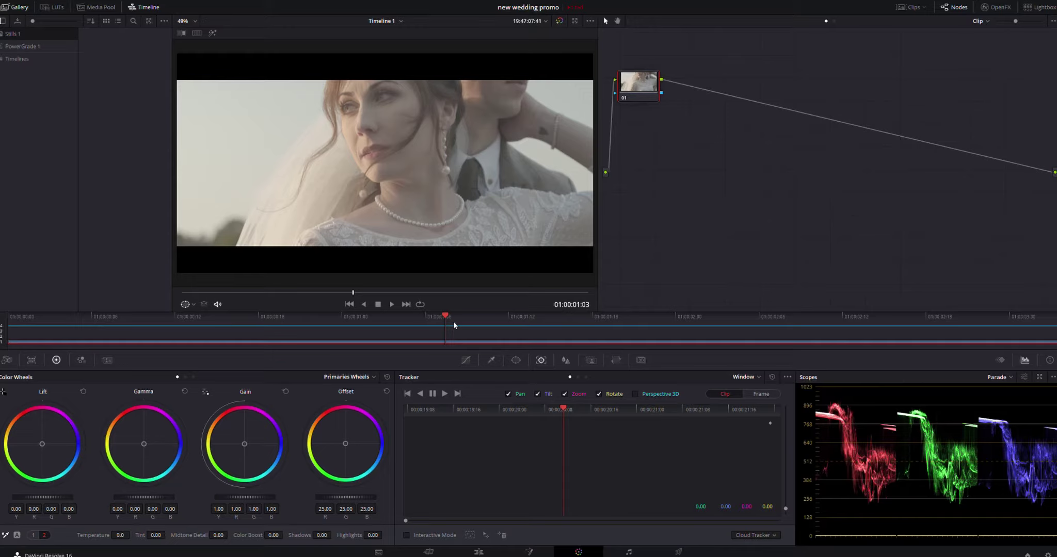
left_click_drag(455, 317, 625, 327)
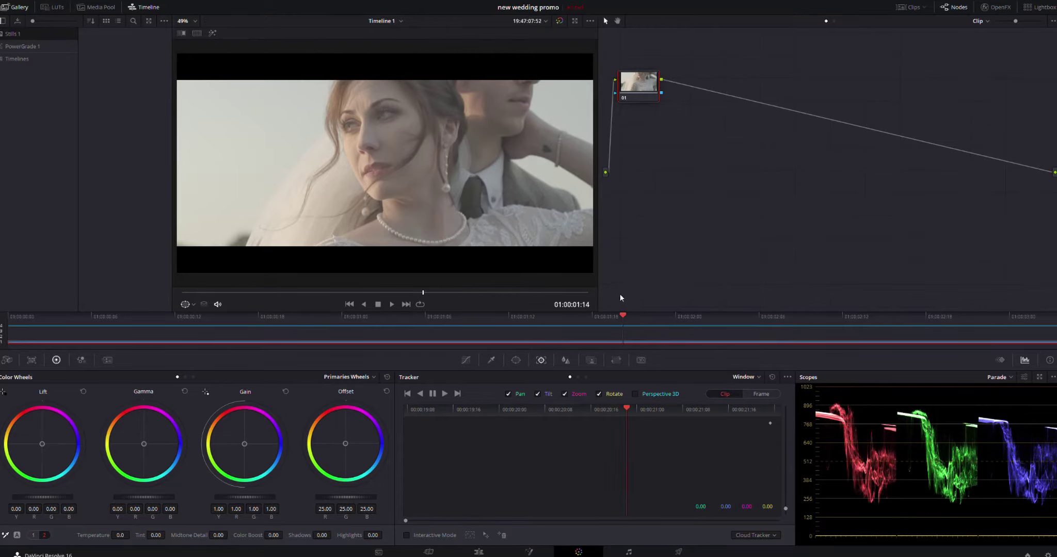
left_click_drag(639, 87, 641, 92)
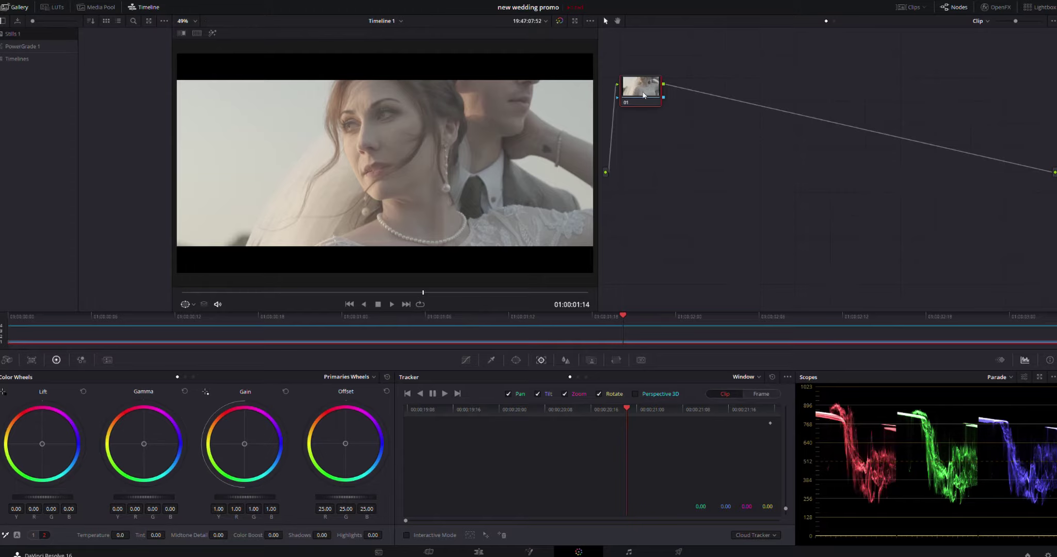
left_click_drag(638, 91, 645, 95)
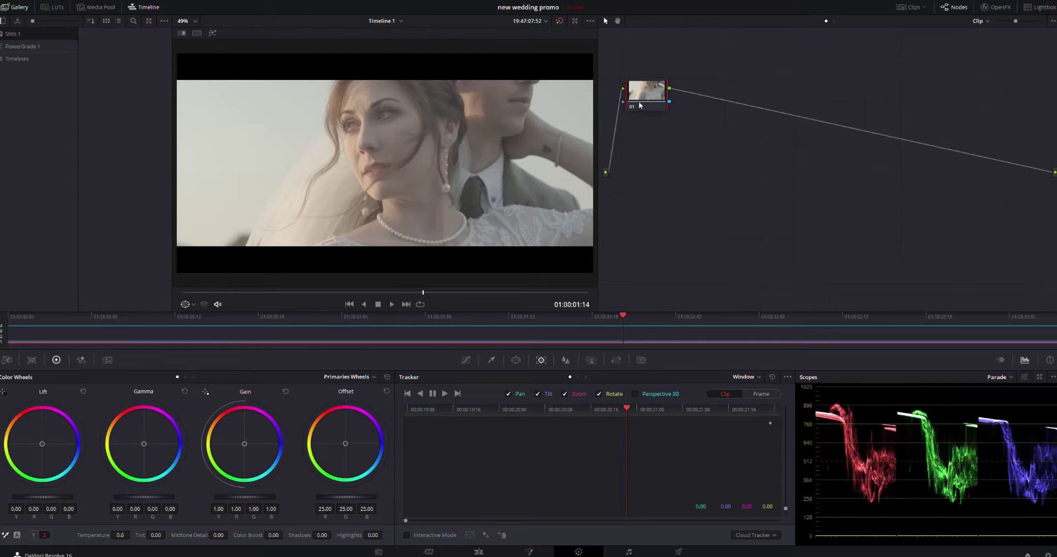
left_click_drag(647, 94, 666, 93)
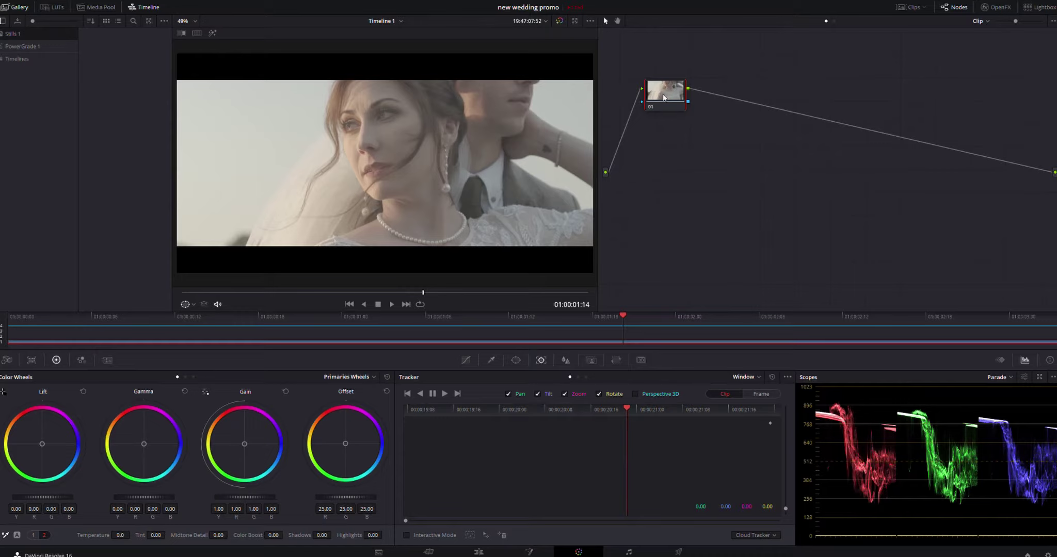
left_click_drag(664, 97, 641, 94)
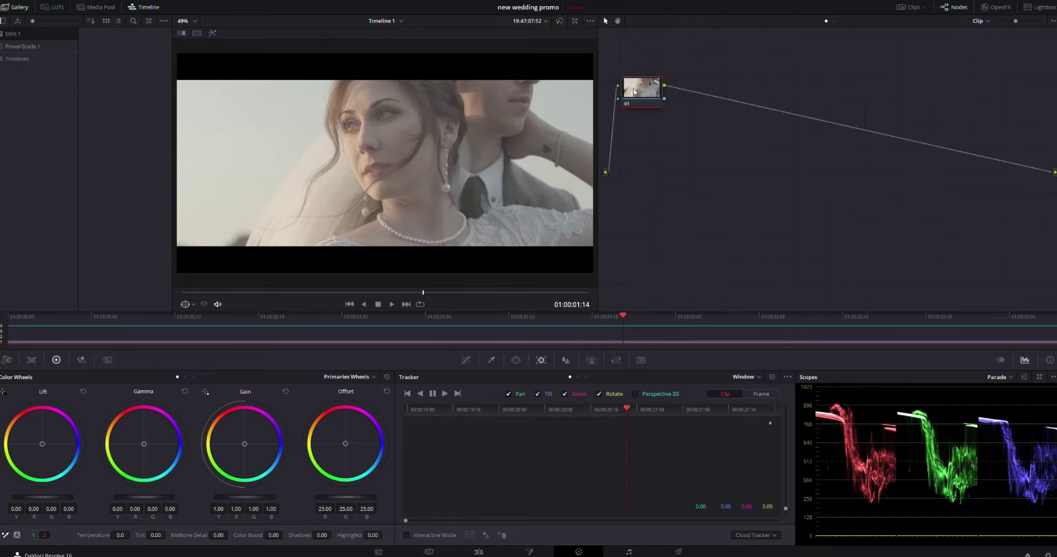
left_click_drag(635, 91, 635, 90)
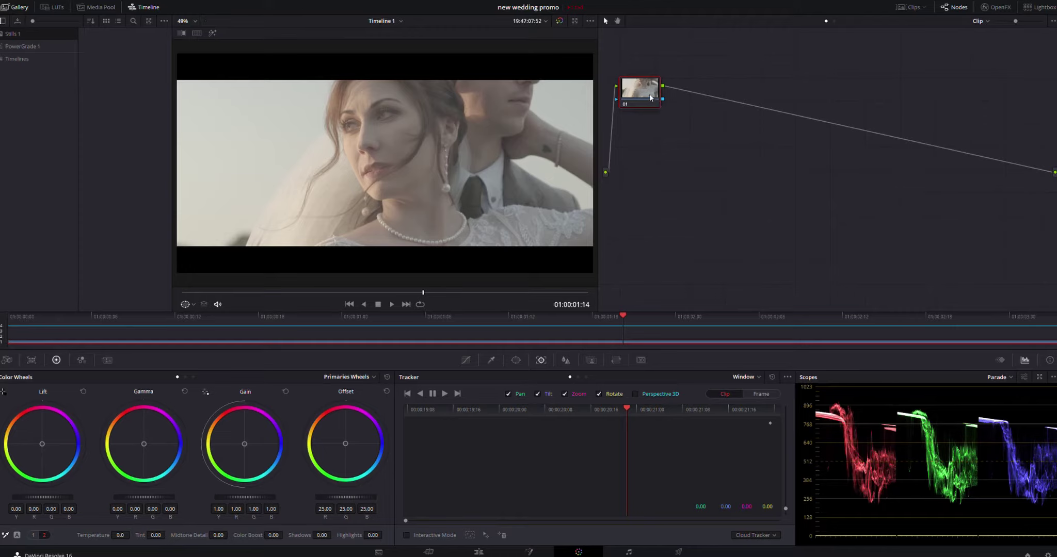
- Label the first node "nr" and append a serial node labelled "exp" slightly spaced out after it
type("nr")
key("alt+s")
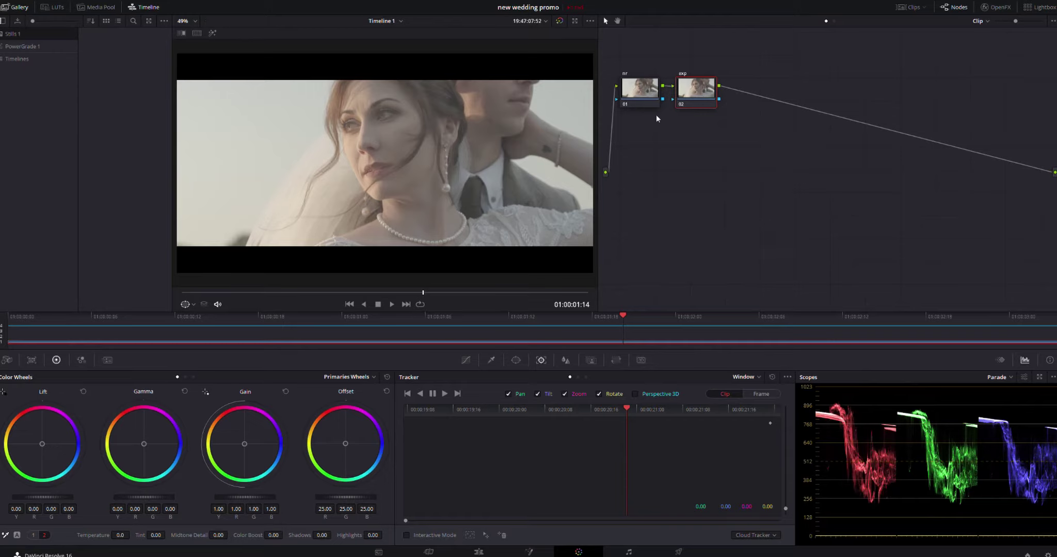
left_click_drag(691, 96, 687, 87)
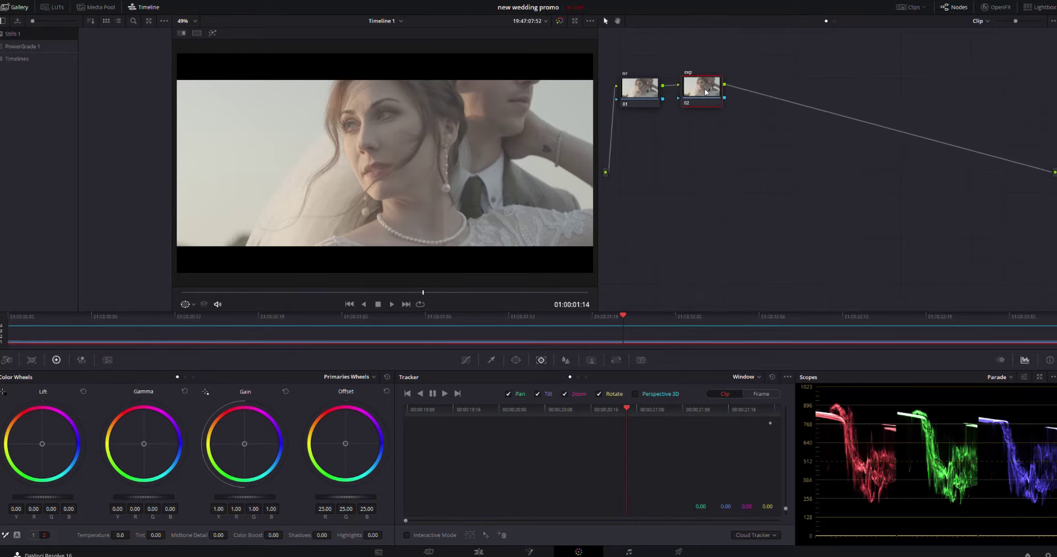
- Append a serial node after exp, raise it above the row and label it "curve"
key("alt+s")
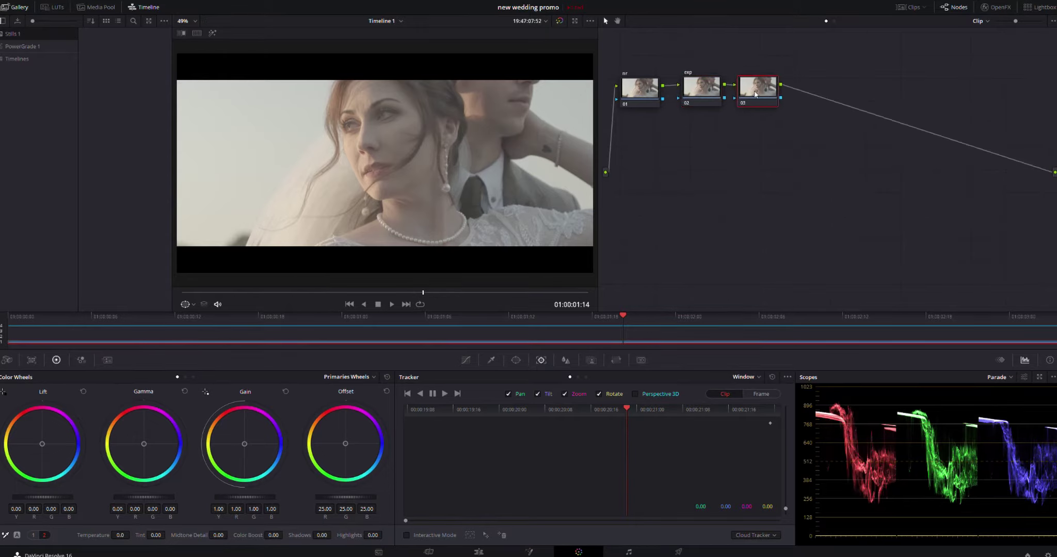
left_click_drag(757, 89, 756, 64)
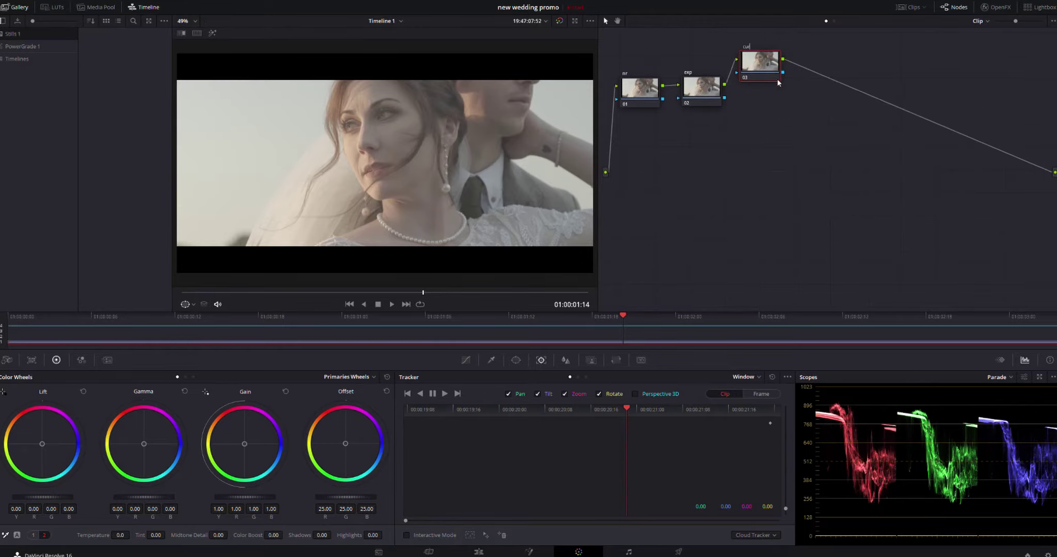
key("Return")
- Add a layer node labelled "skin" beneath the curve node and place the mixer midway between the two branches
key("alt+l")
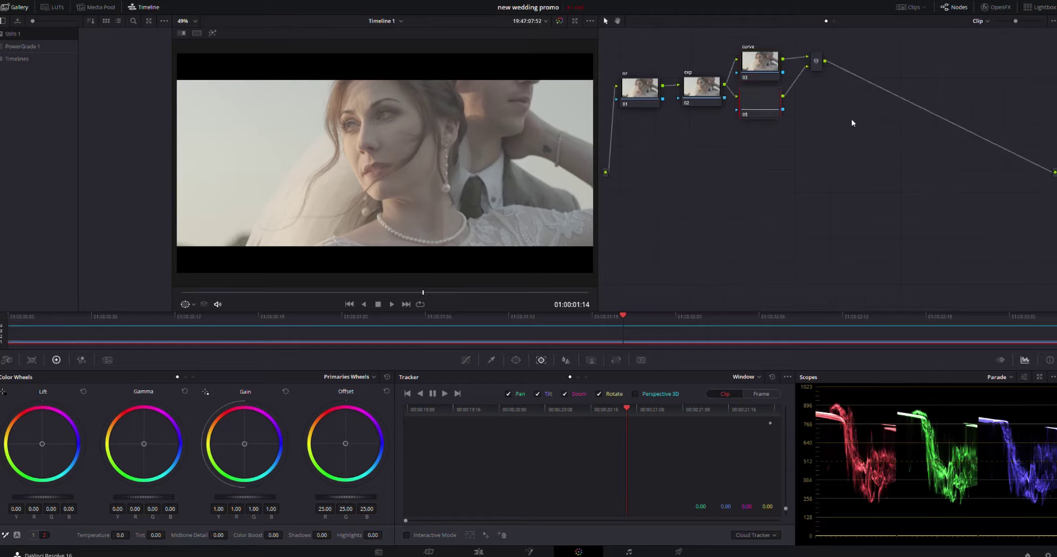
left_click_drag(767, 73, 772, 83)
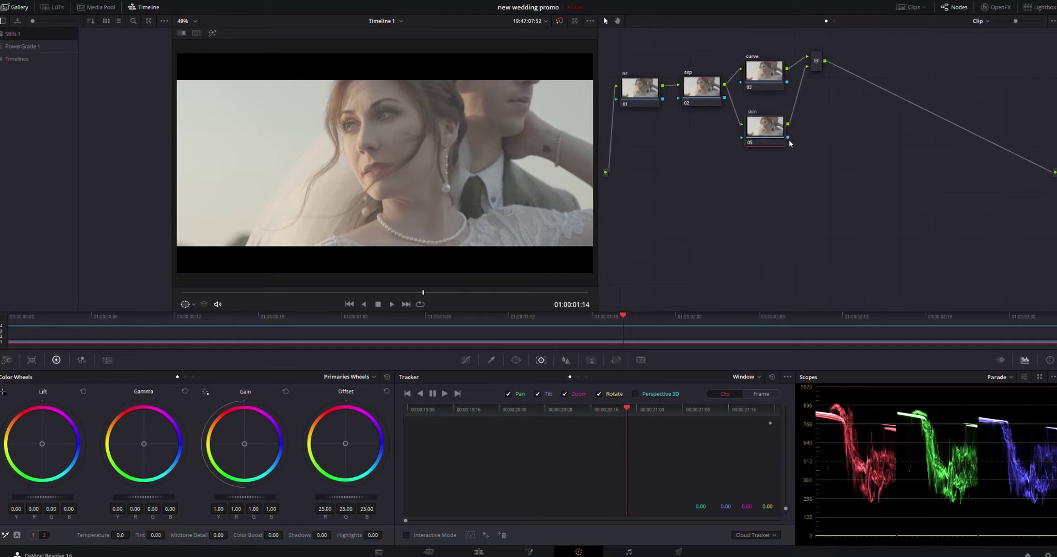
left_click_drag(816, 59, 816, 89)
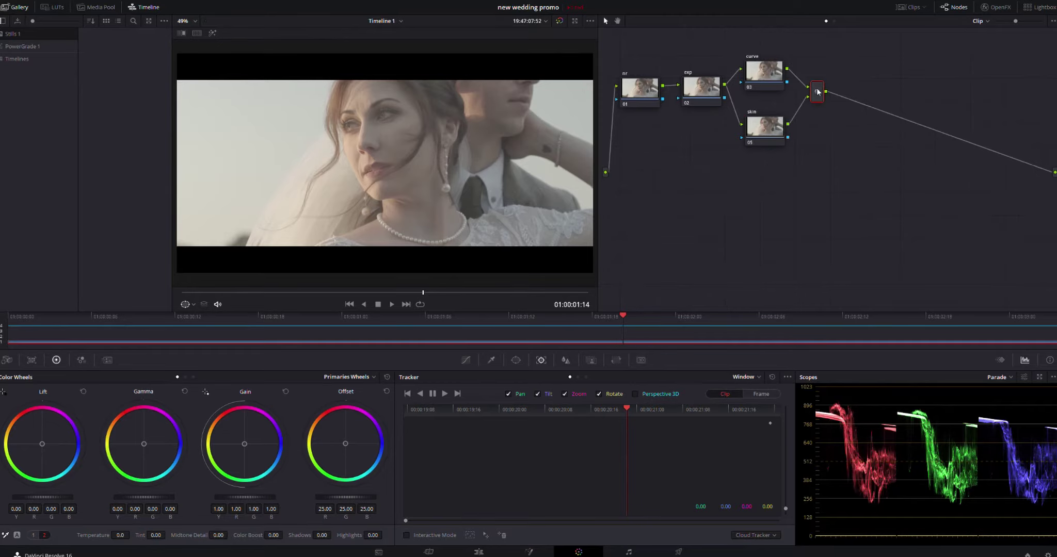
- Append two serial nodes after the mixer, labelled "lookadj" and "green"
key("alt+s")
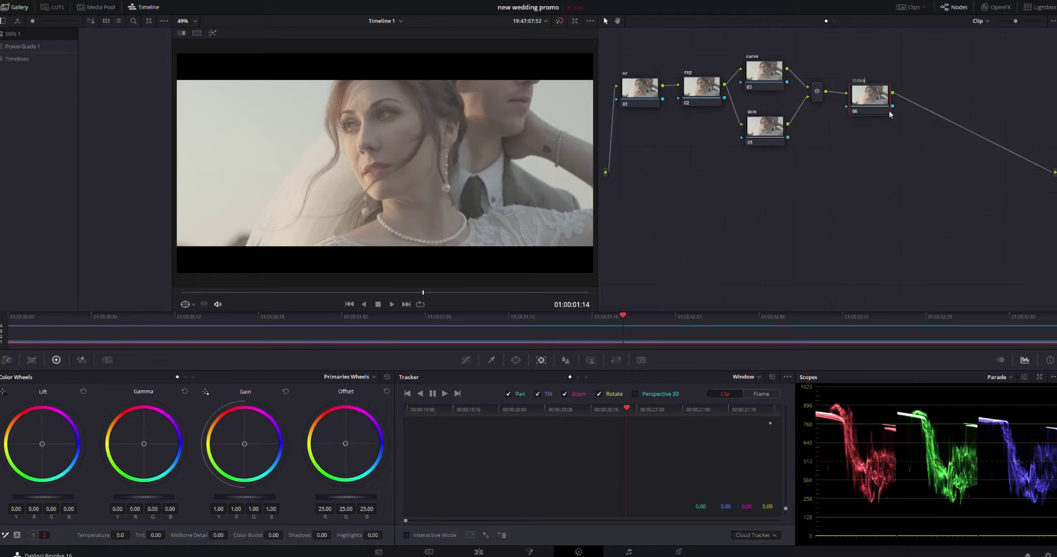
key("Return")
key("alt+s")
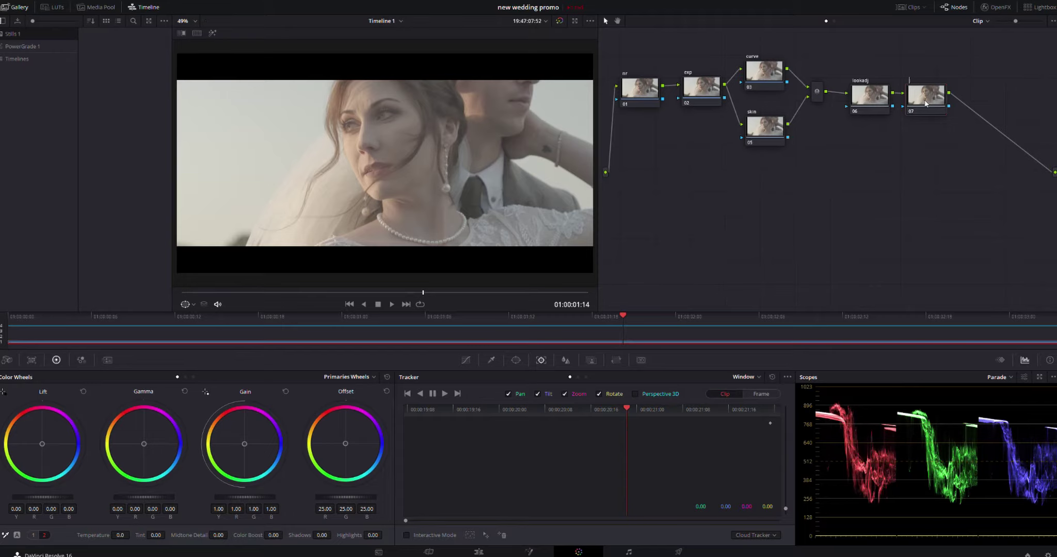
type("green")
key("Return")
- Append a serial node after green, start a second row with it below the nr node and label it "vig"
key("alt+s")
left_click_drag(984, 99, 654, 208)
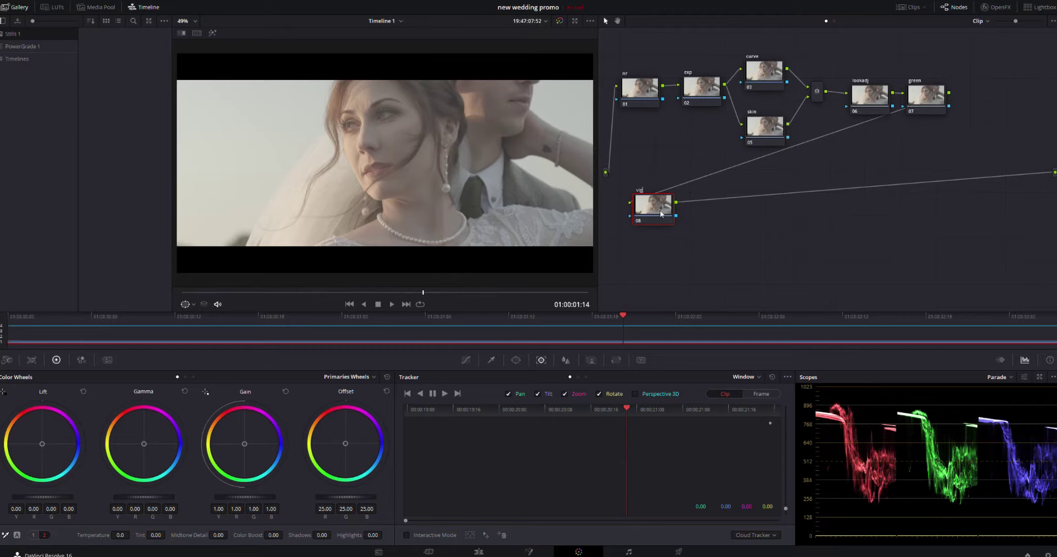
key("Return")
- Append a serial node after vig, space it out along the second row and label it "sharp"
key("alt+s")
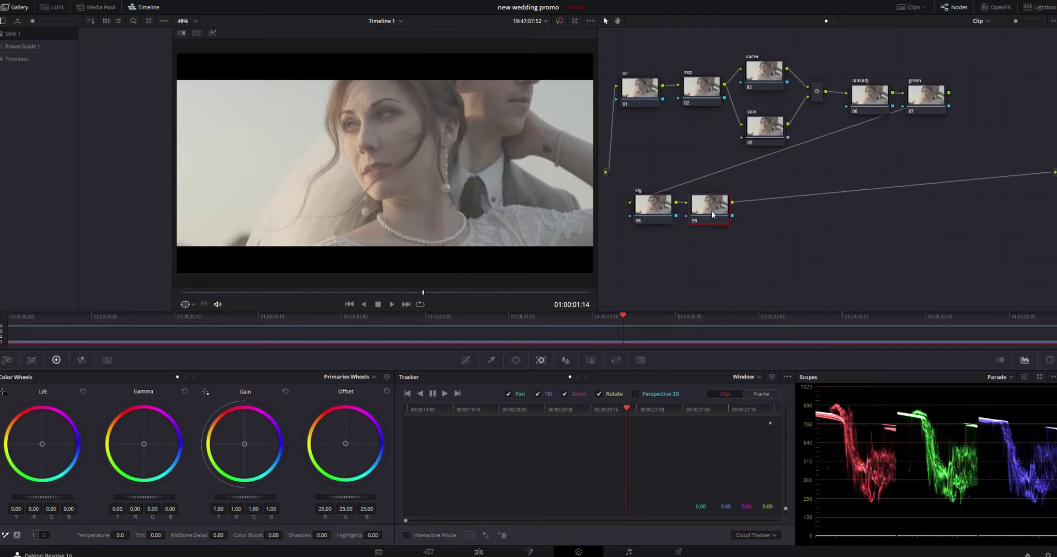
left_click_drag(709, 209, 732, 211)
double_click(735, 215)
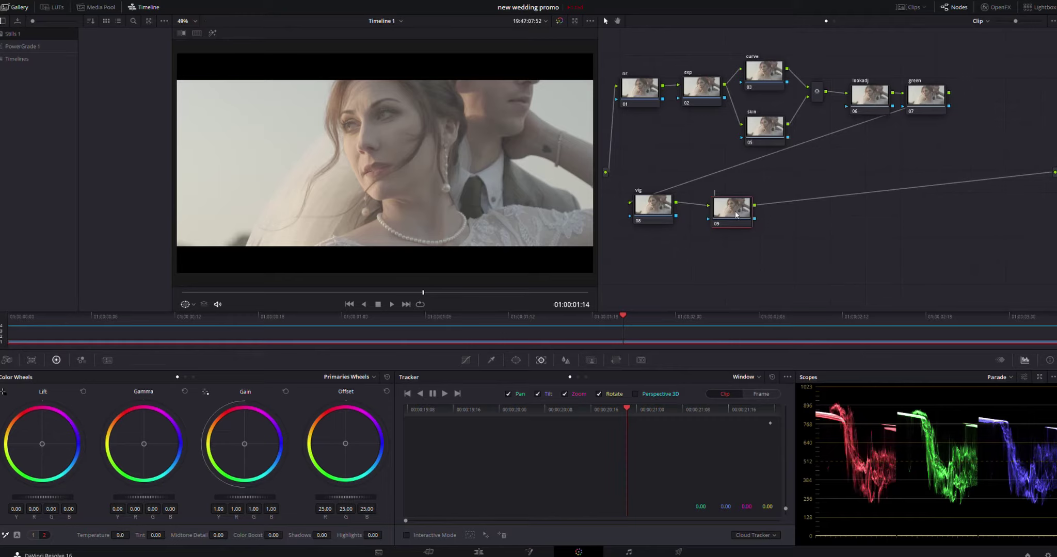
type("sharp")
key("Return")
- Append a serial node after sharp, space it out along the second row and label it "grain"
key("alt+s")
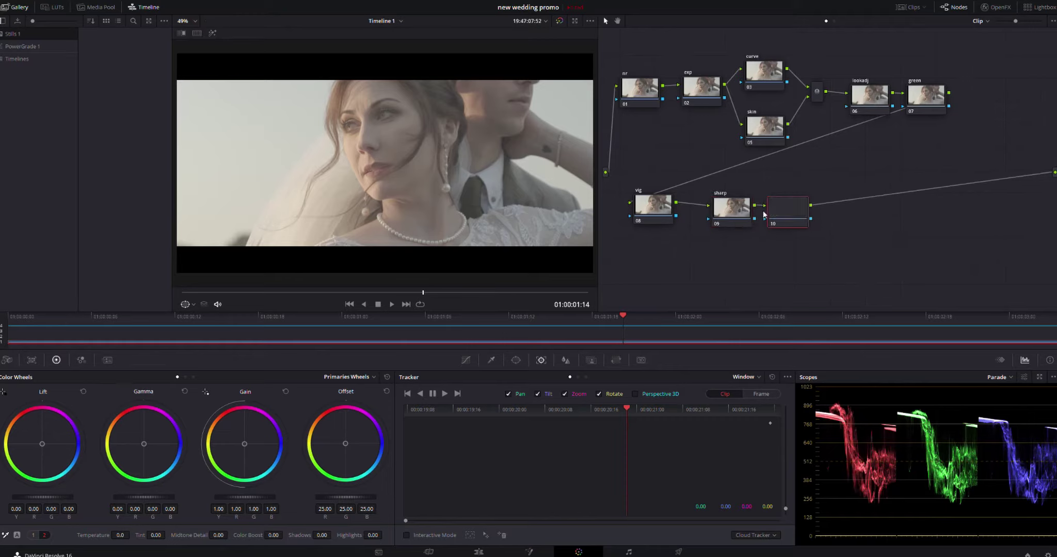
left_click_drag(781, 214, 798, 211)
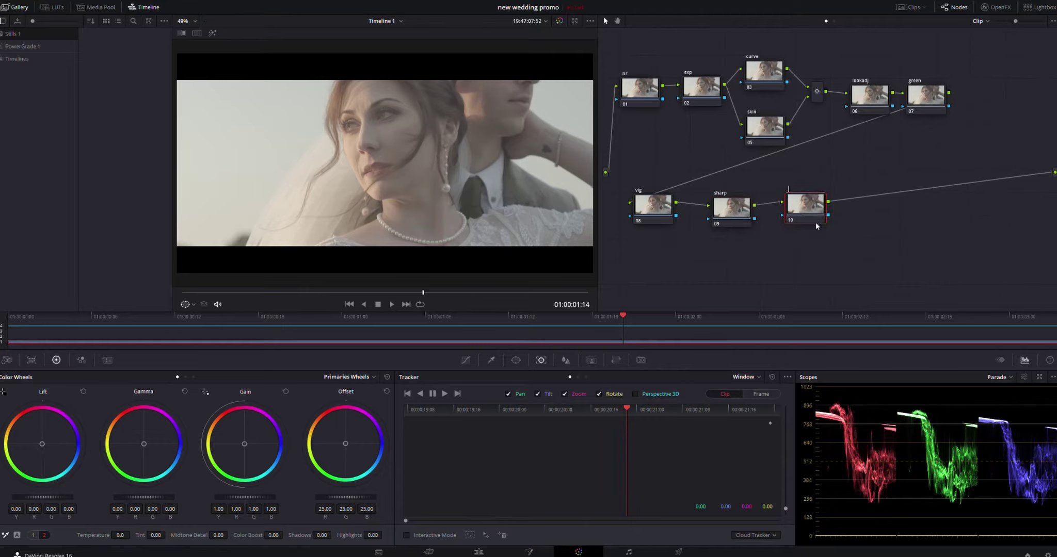
type("grain")
key("Return")
- Select the exp node and examine Color Match, Primaries Bars and Log before returning to Primaries Wheels
left_click(700, 90)
left_click(33, 359)
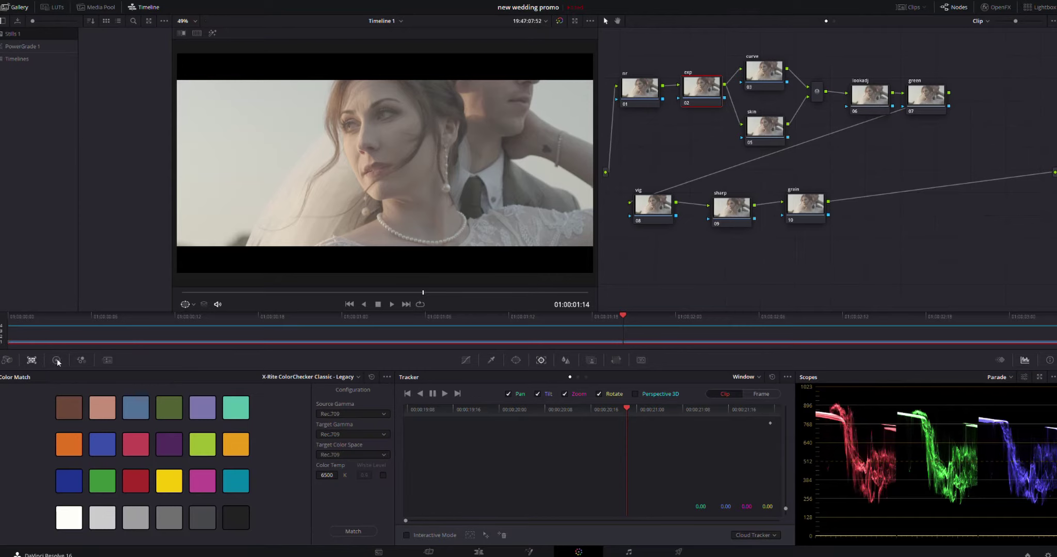
left_click(56, 361)
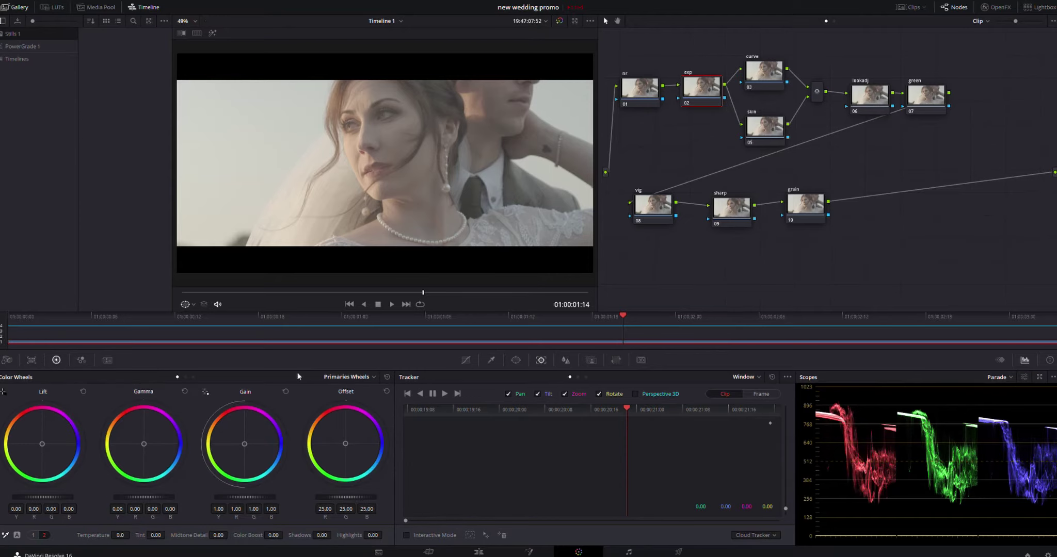
left_click(184, 377)
left_click(178, 377)
left_click(184, 377)
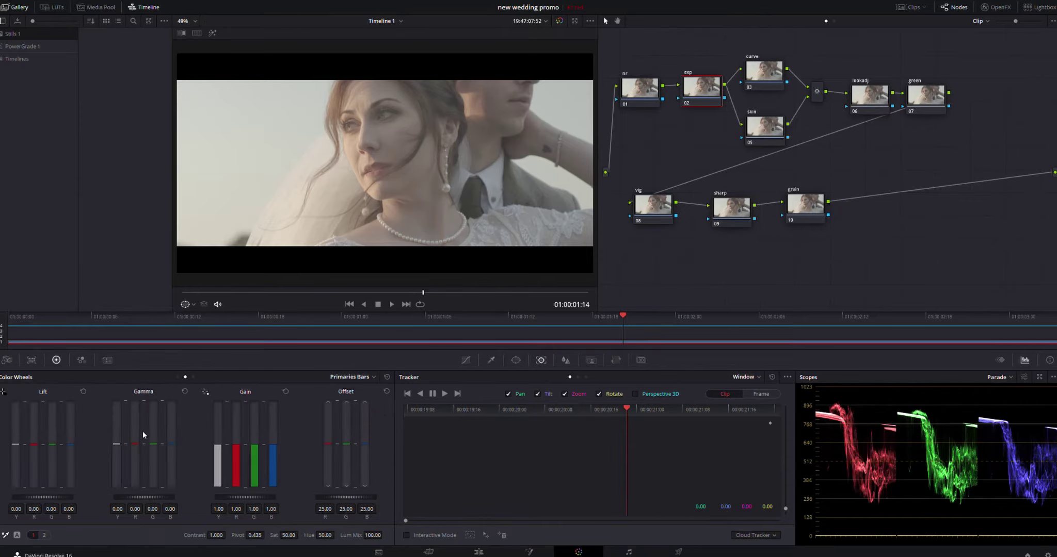
left_click(193, 377)
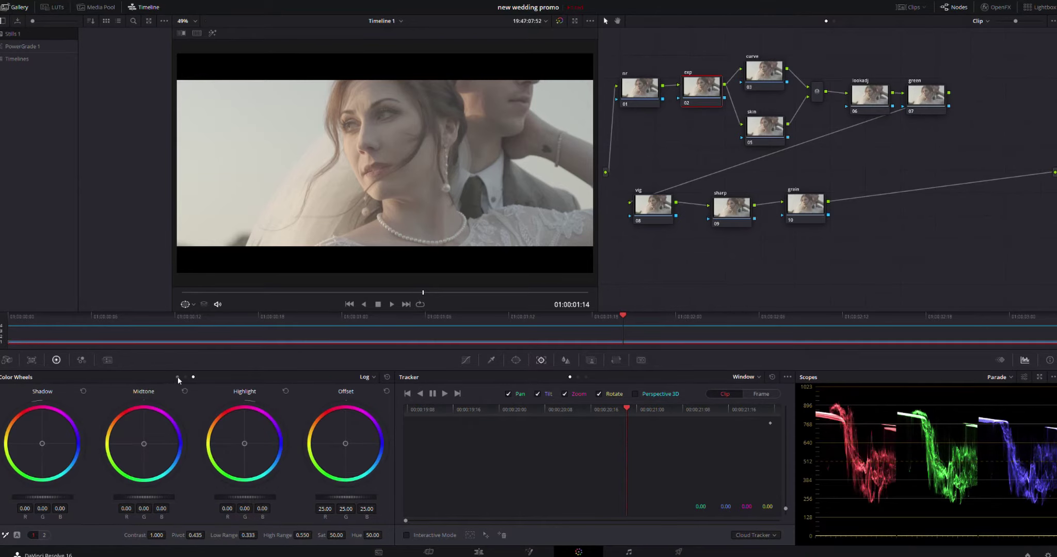
left_click(177, 377)
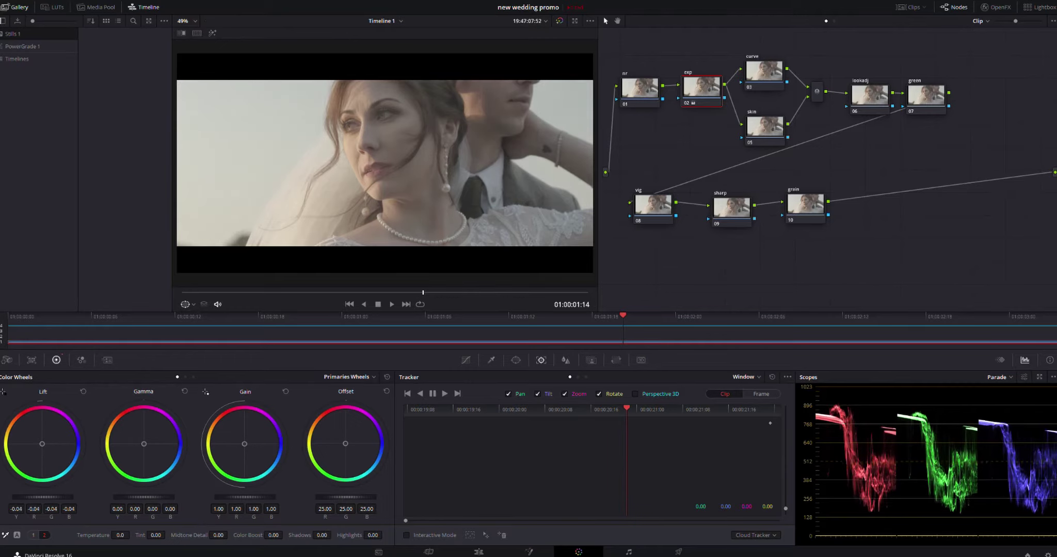
- Set the exp node's overall lift to -0.16, gamma to 0.08 and gain to 0.67
mouse_move(42, 497)
left_mouse_down()
mouse_move(21, 497)
mouse_move(57, 497)
mouse_move(5, 497)
mouse_move(72, 492)
mouse_move(61, 493)
left_mouse_up()
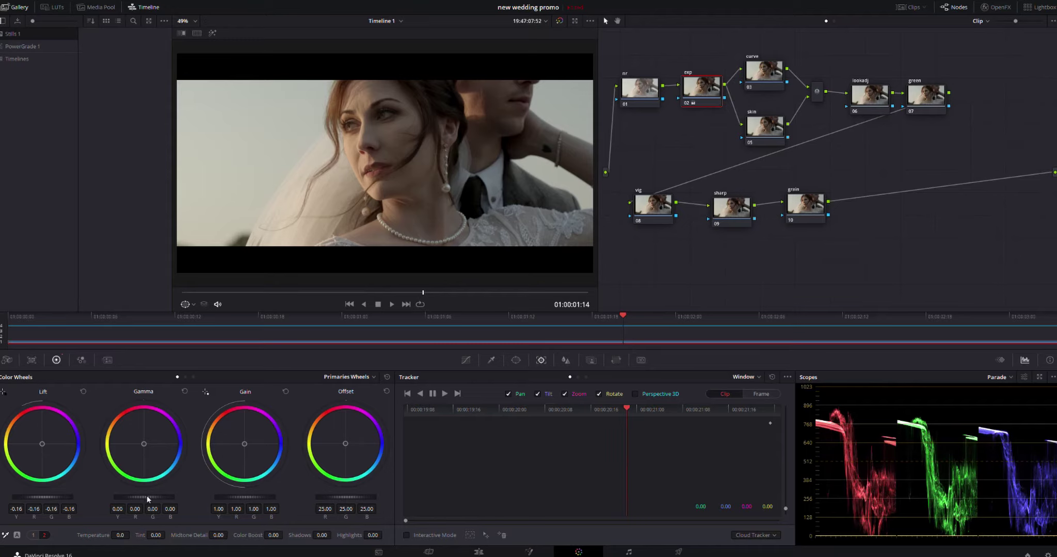
left_click_drag(143, 497, 154, 497)
mouse_move(144, 498)
left_mouse_down()
mouse_move(163, 498)
mouse_move(152, 497)
left_mouse_up()
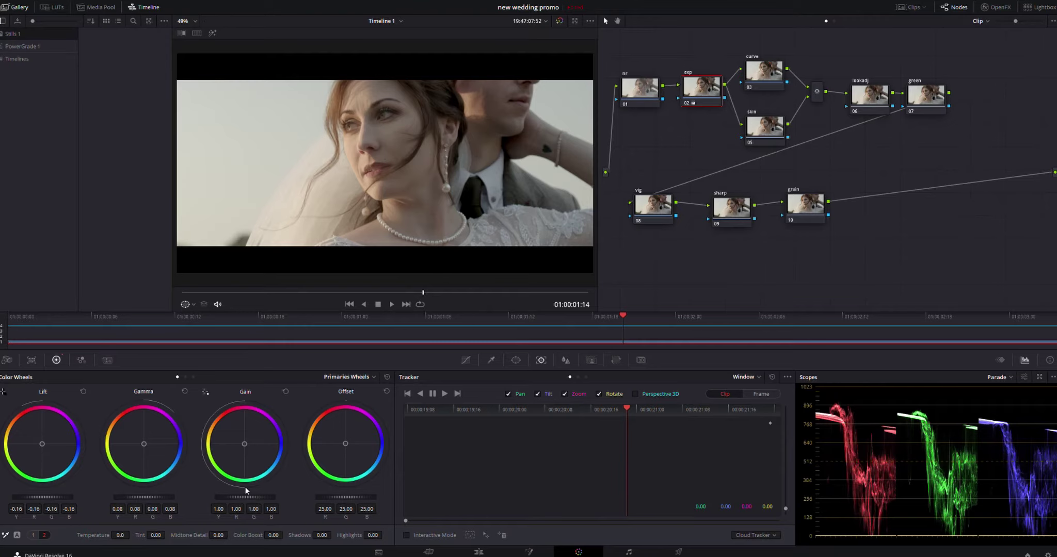
left_click_drag(245, 497, 116, 497)
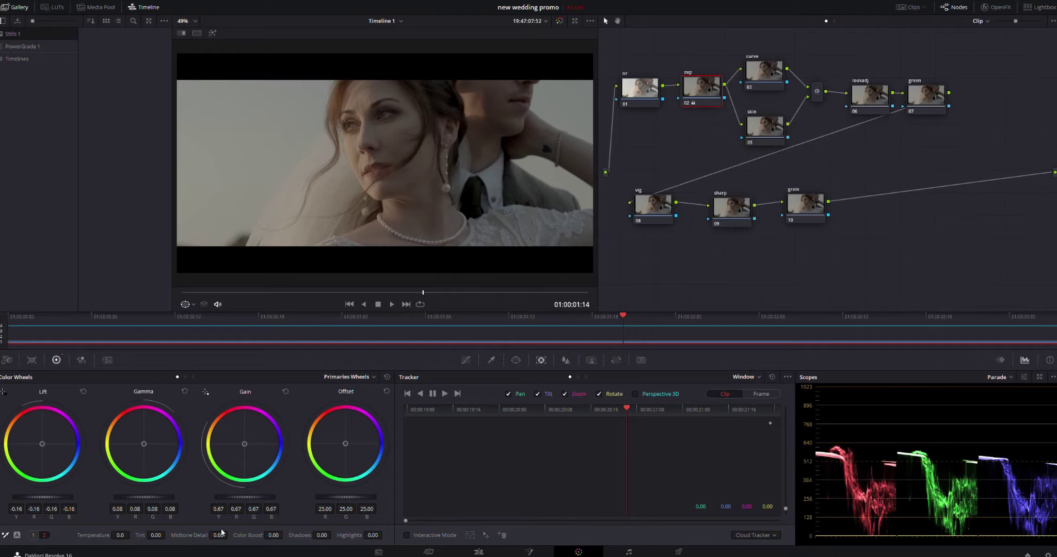
- Set the exp node's contrast to 1.182 and saturation to 70.20
left_click(33, 536)
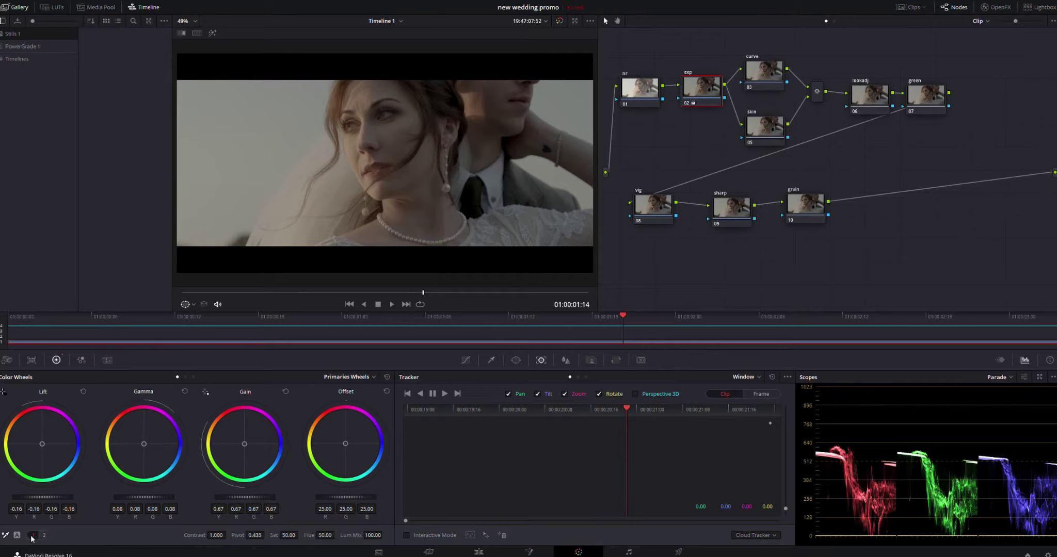
left_click(44, 539)
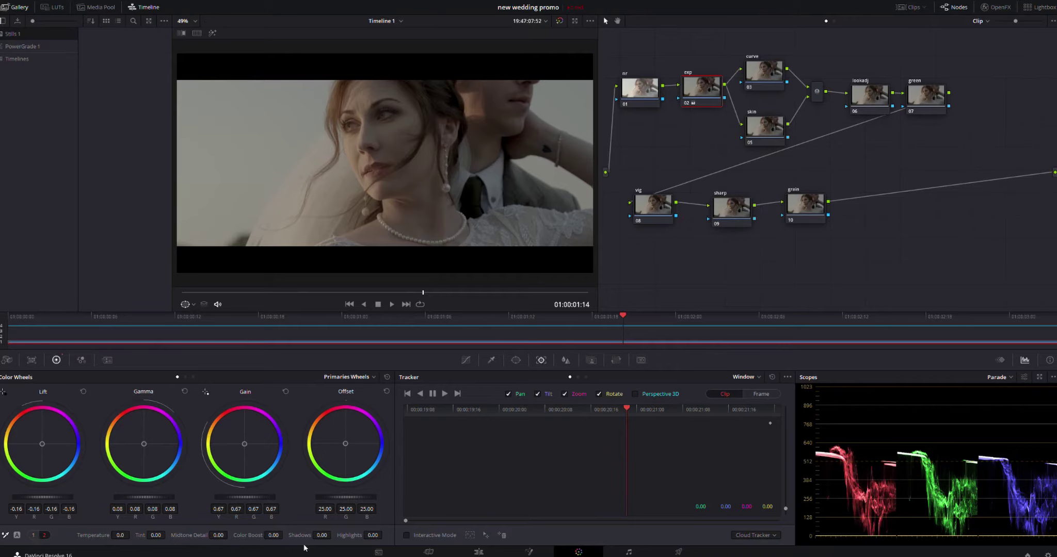
left_click(33, 536)
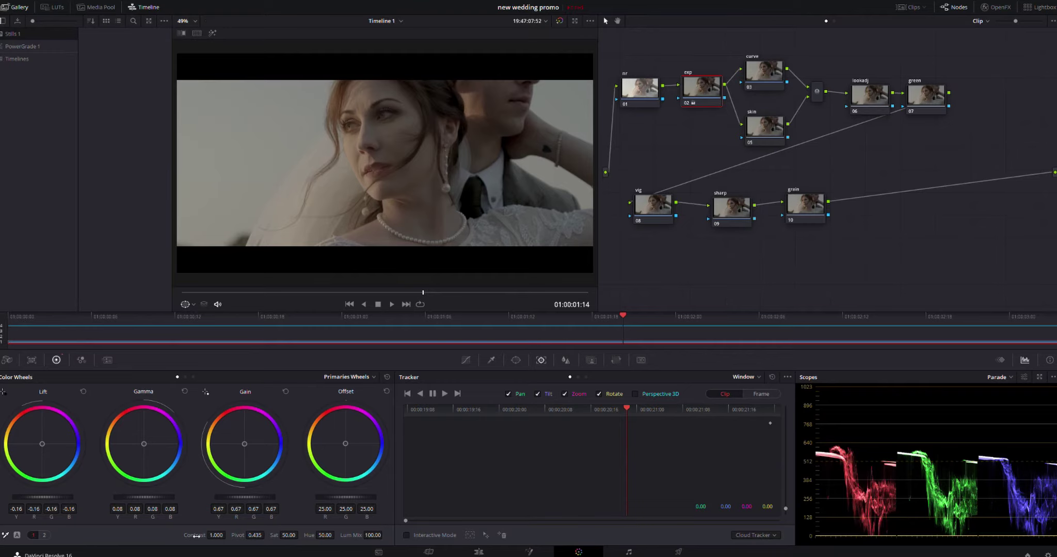
left_click_drag(217, 537, 228, 535)
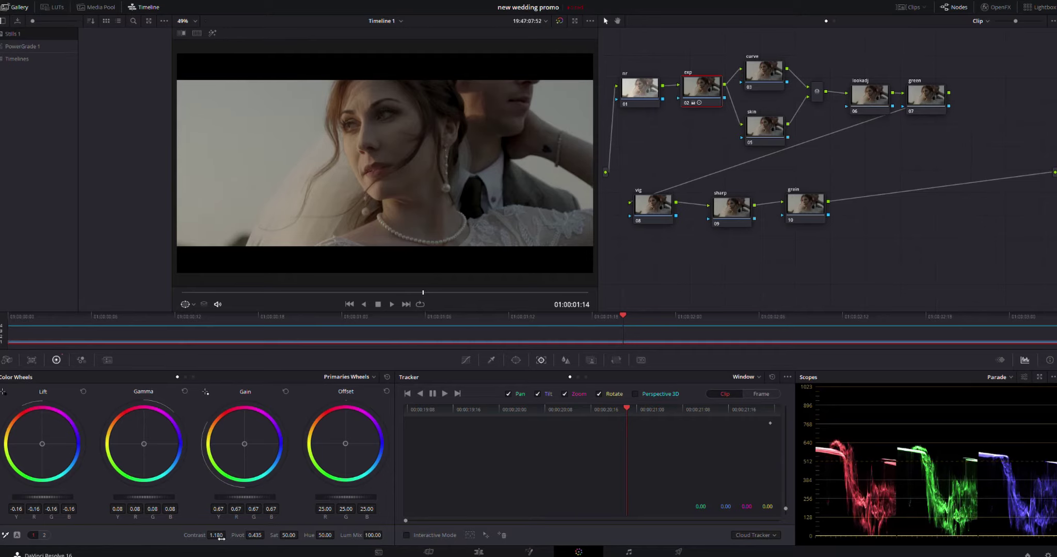
left_click_drag(220, 537, 227, 535)
left_click_drag(297, 535, 301, 535)
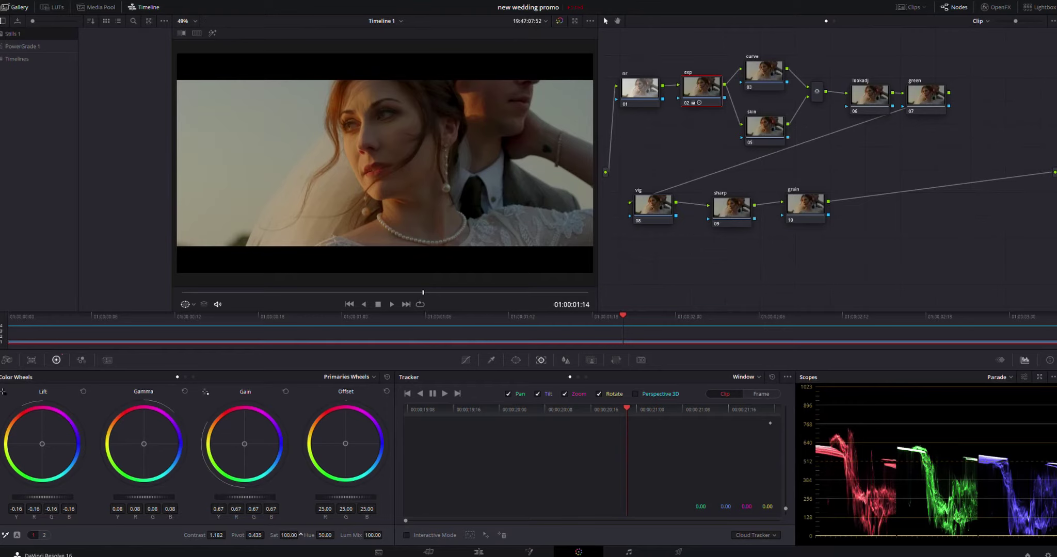
left_click_drag(301, 535, 301, 535)
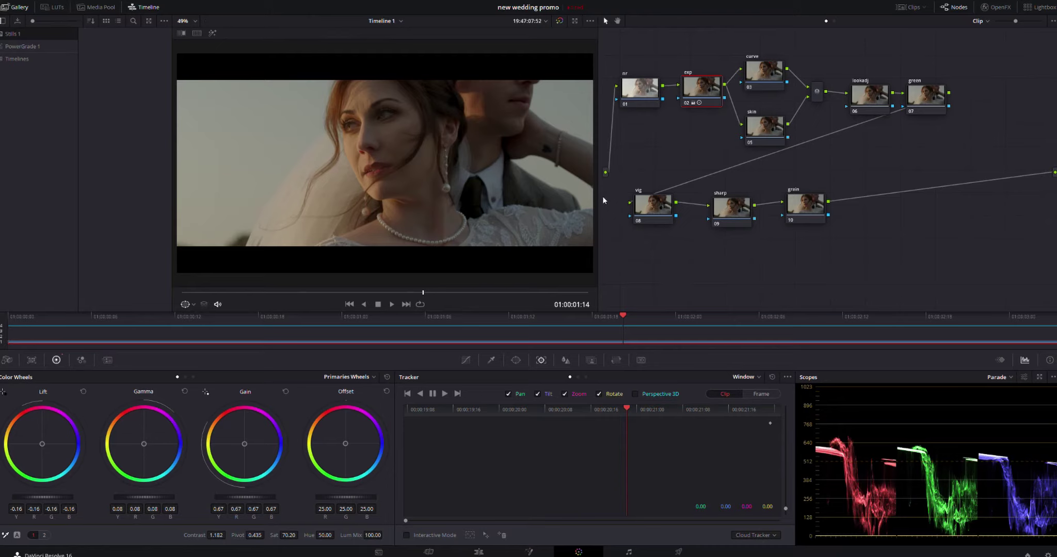
- On the curve node, unlink the custom curve channels and lower the red curve's highlight end point slightly
left_click(763, 75)
left_click_drag(763, 75, 766, 74)
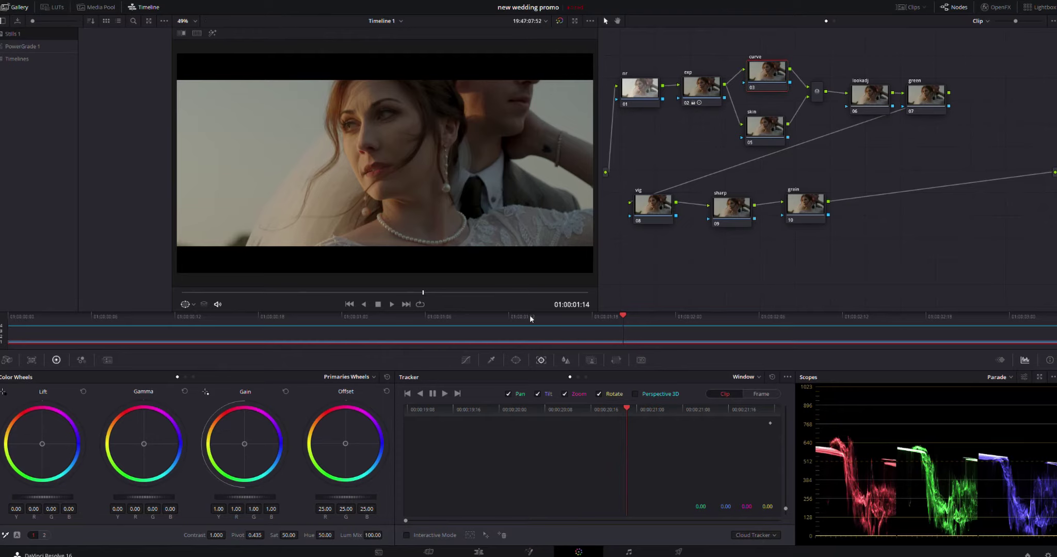
left_click(465, 361)
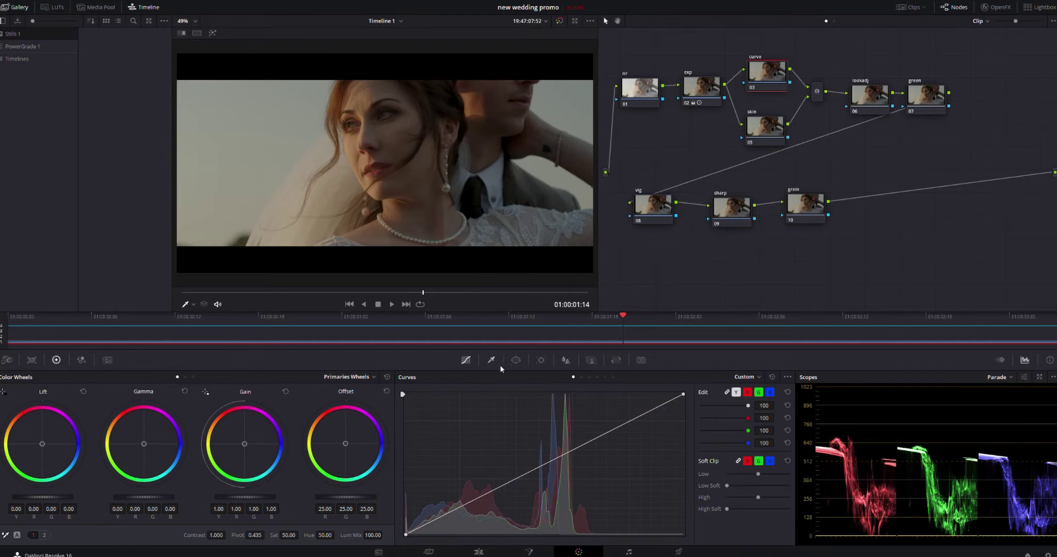
left_click(727, 393)
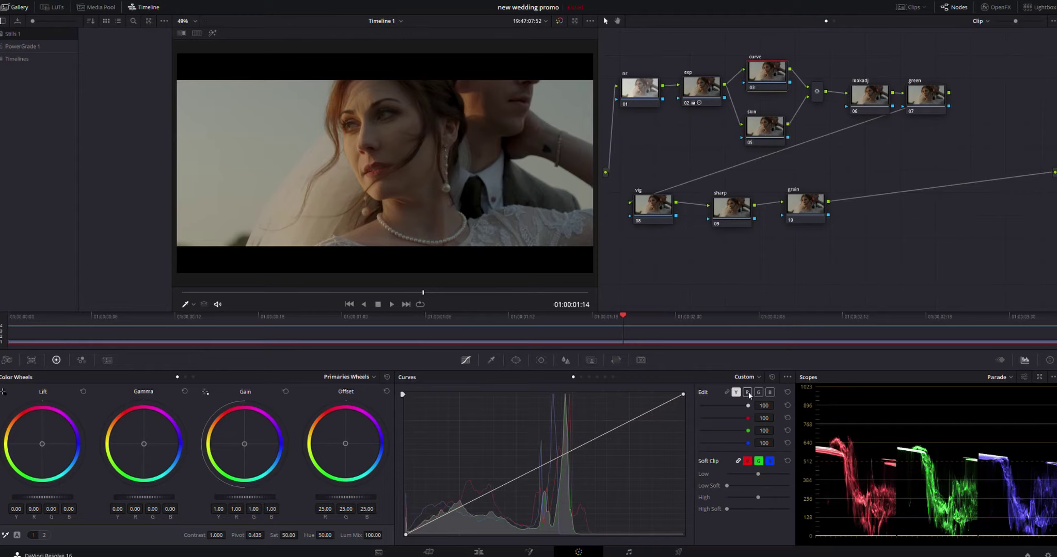
left_click(748, 394)
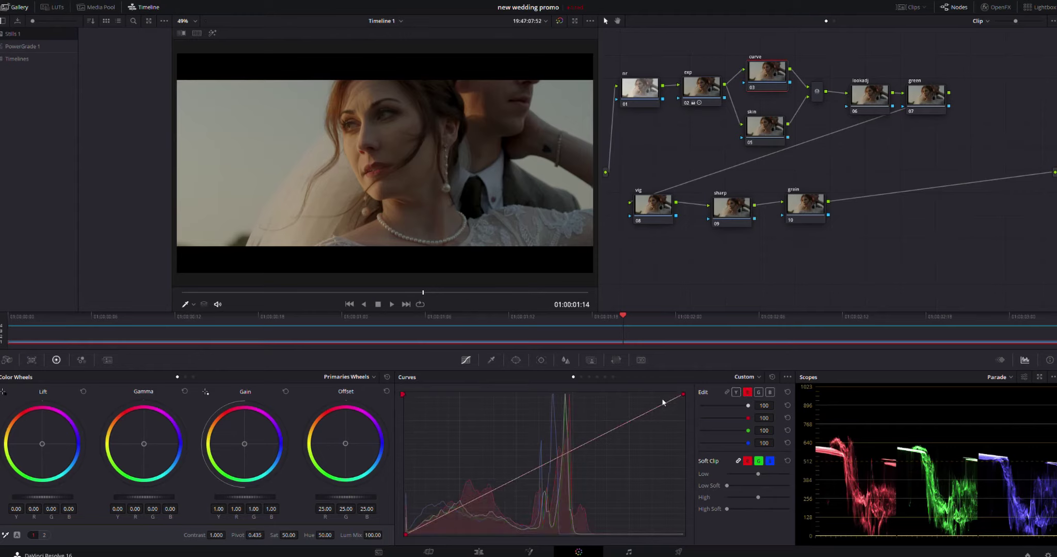
left_click(683, 396)
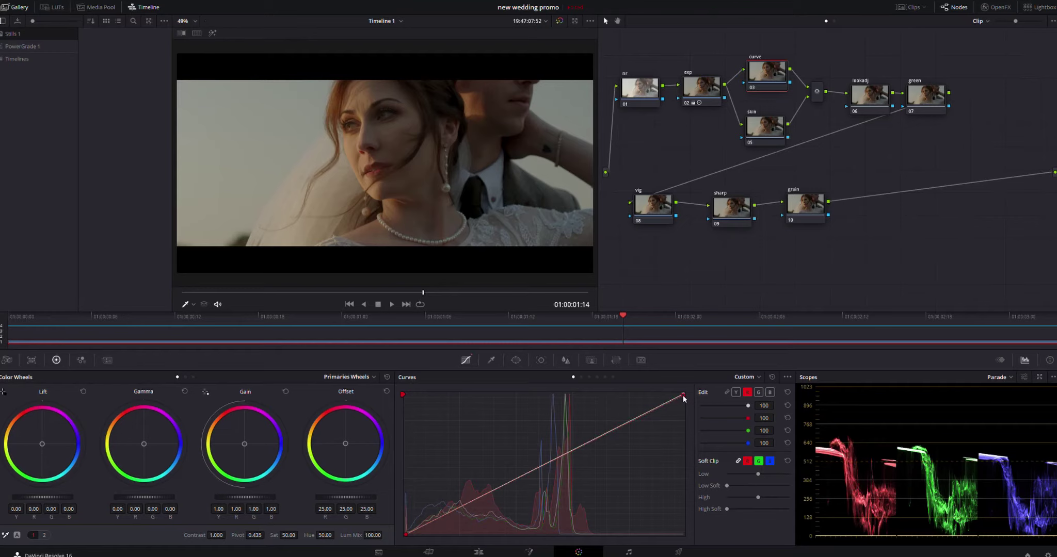
left_click_drag(684, 398, 687, 424)
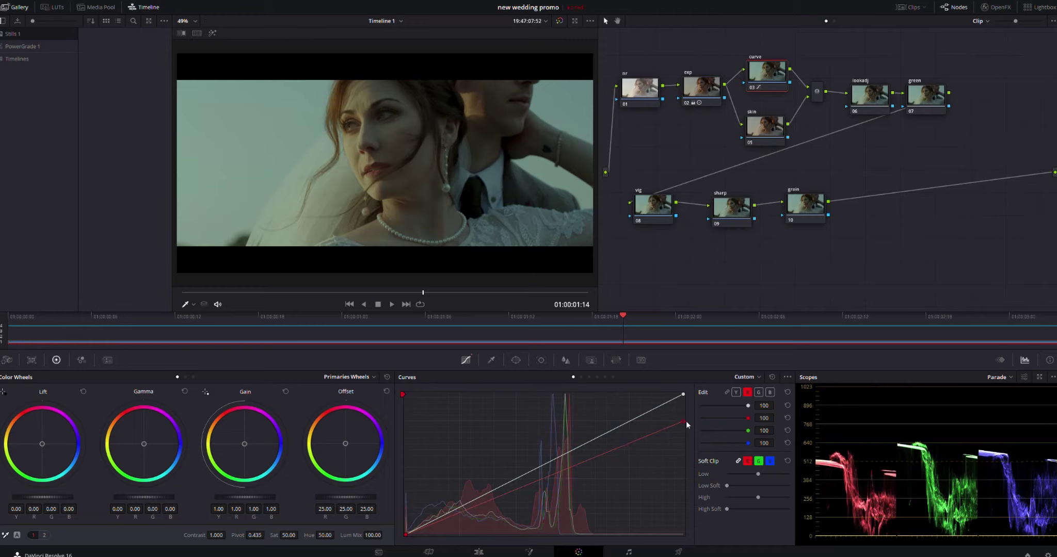
left_click_drag(686, 421, 687, 403)
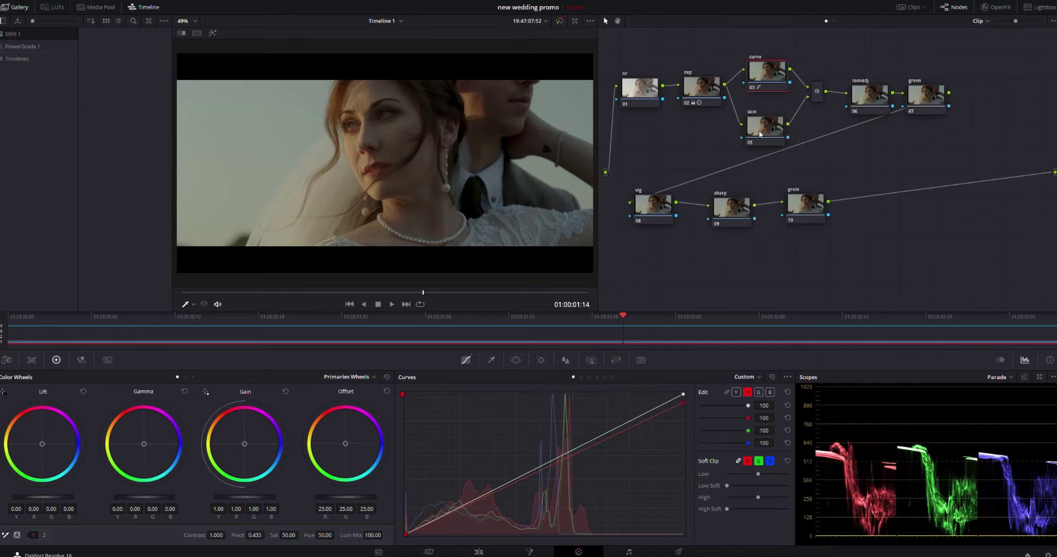
- On the skin node, sample the bride's skin with the HSL qualifier and show the selection as a highlight
left_click_drag(759, 134, 769, 128)
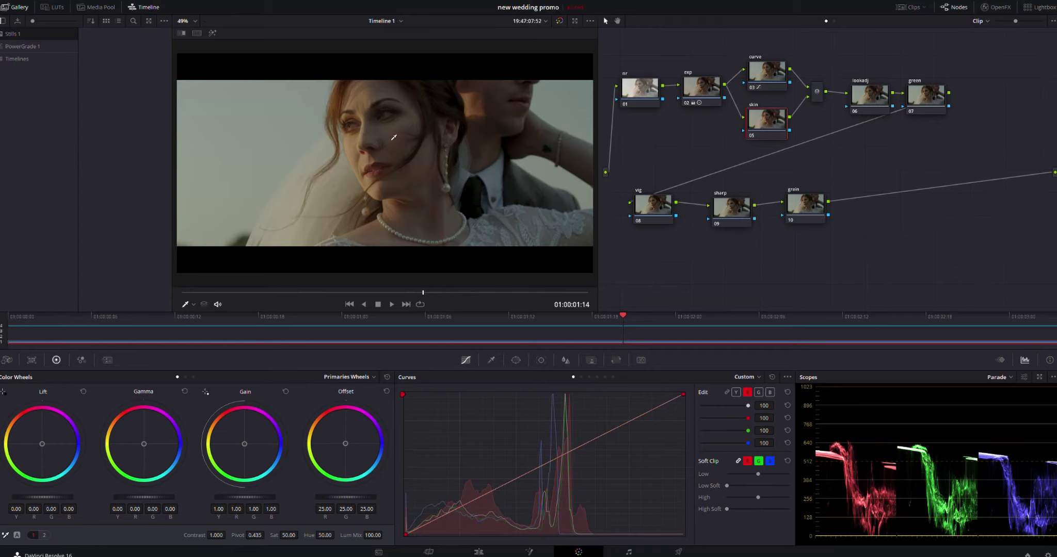
left_click_drag(704, 97, 703, 104)
left_click(765, 116)
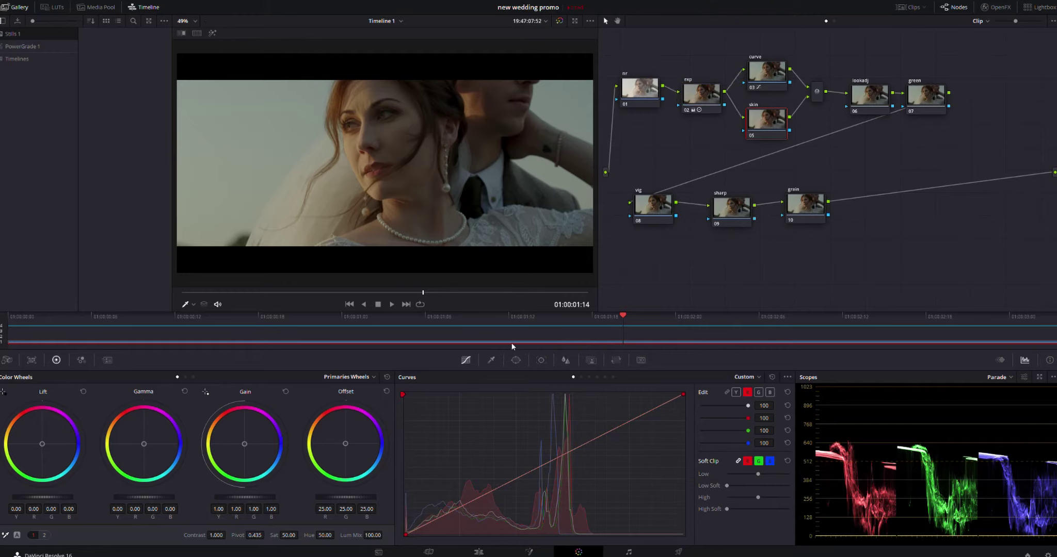
left_click(490, 361)
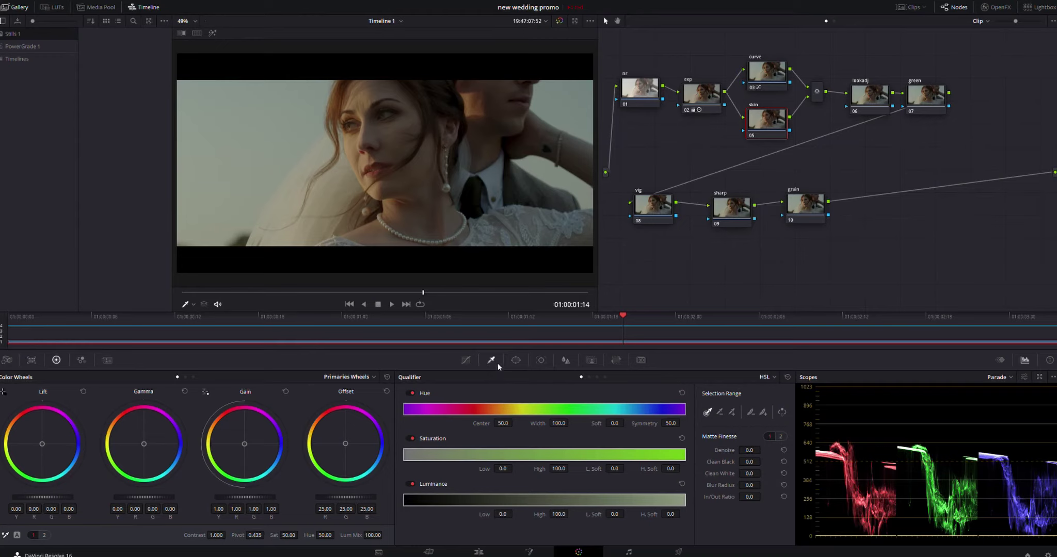
left_click(420, 173)
left_click_drag(415, 181, 404, 191)
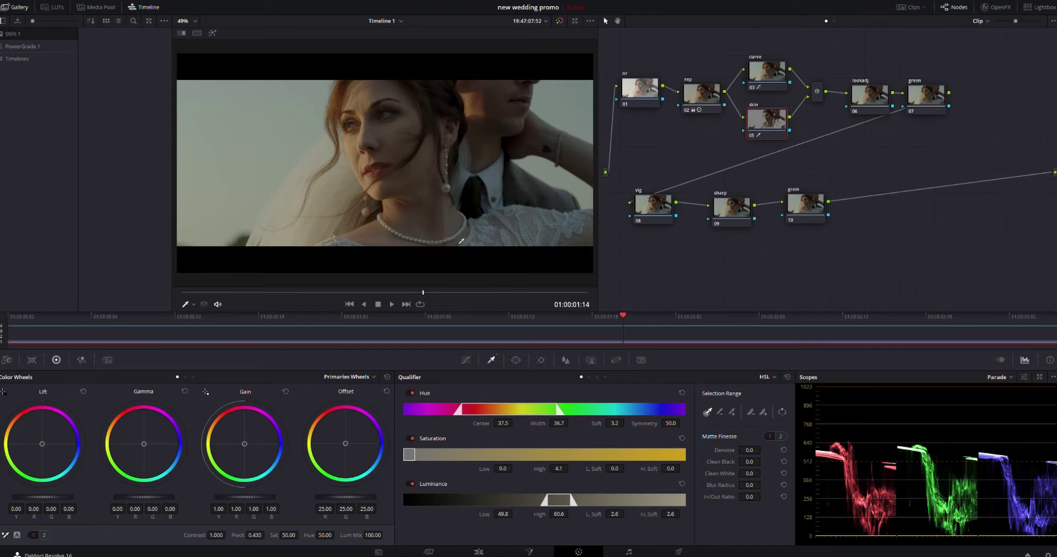
left_click(211, 34)
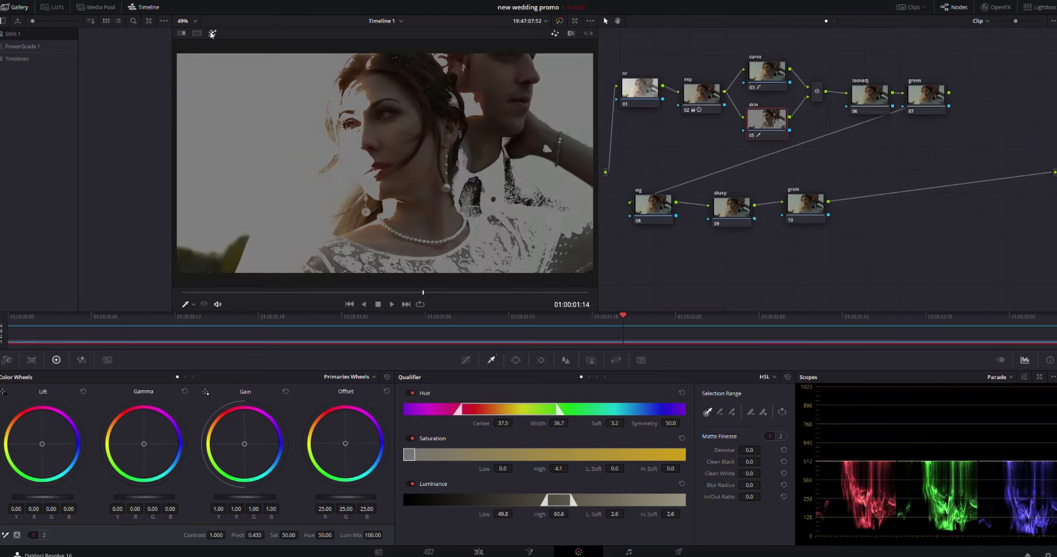
left_click(211, 34)
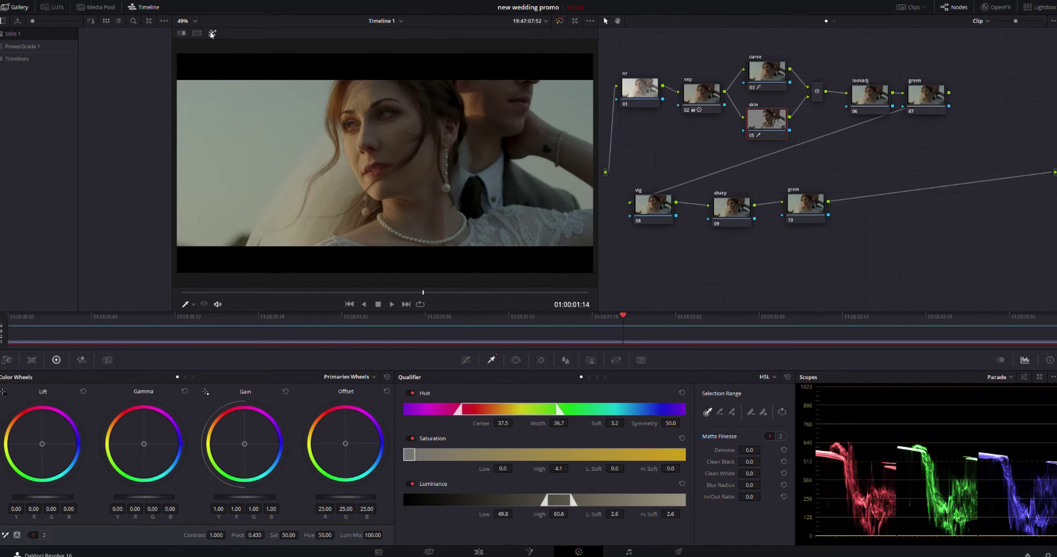
left_click(211, 34)
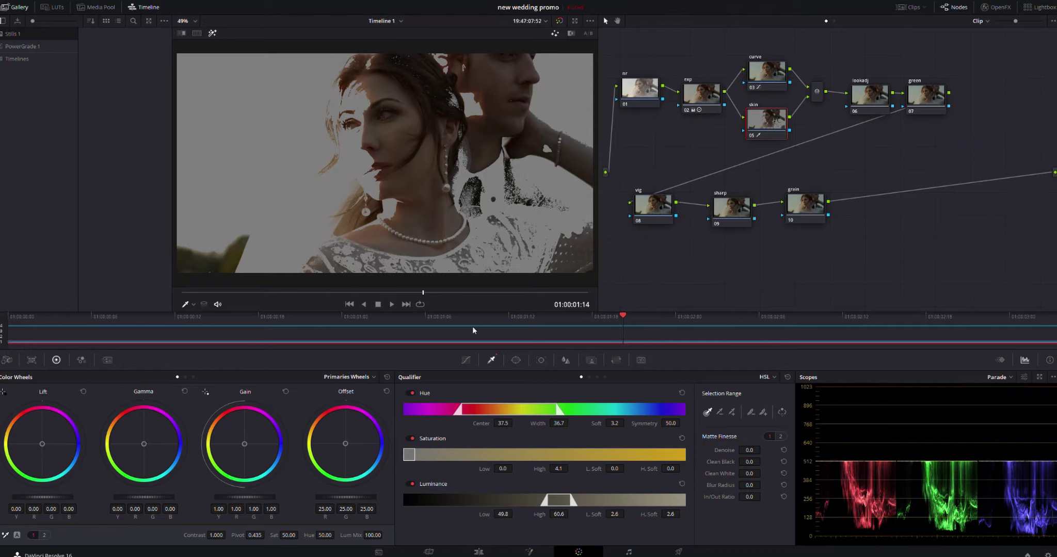
- Draw a closed freeform curve window on the skin node around the bride's face and neck and the groom's face and arm
left_click(515, 360)
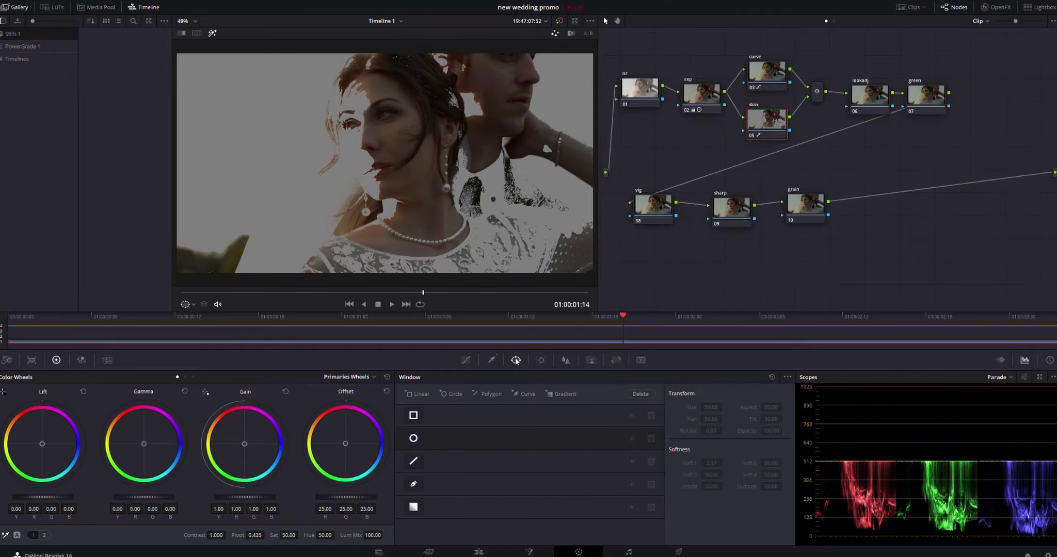
left_click(414, 486)
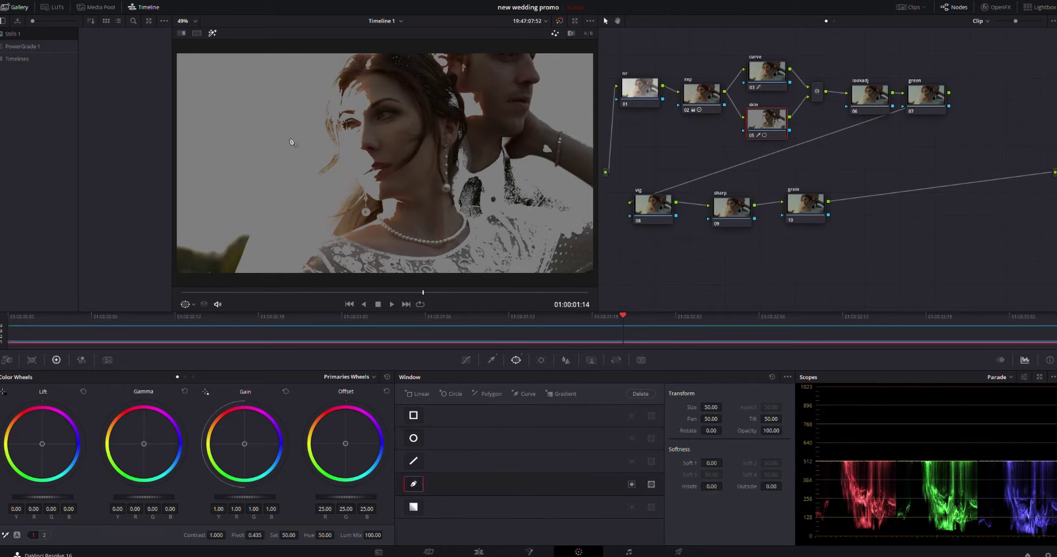
key("shift+h")
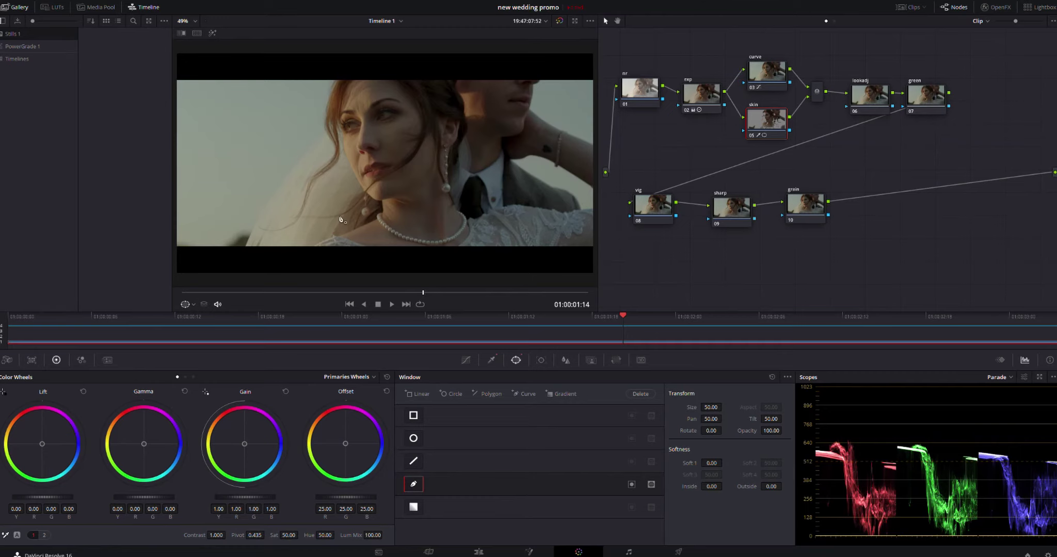
scroll(360, 261, "down", 1)
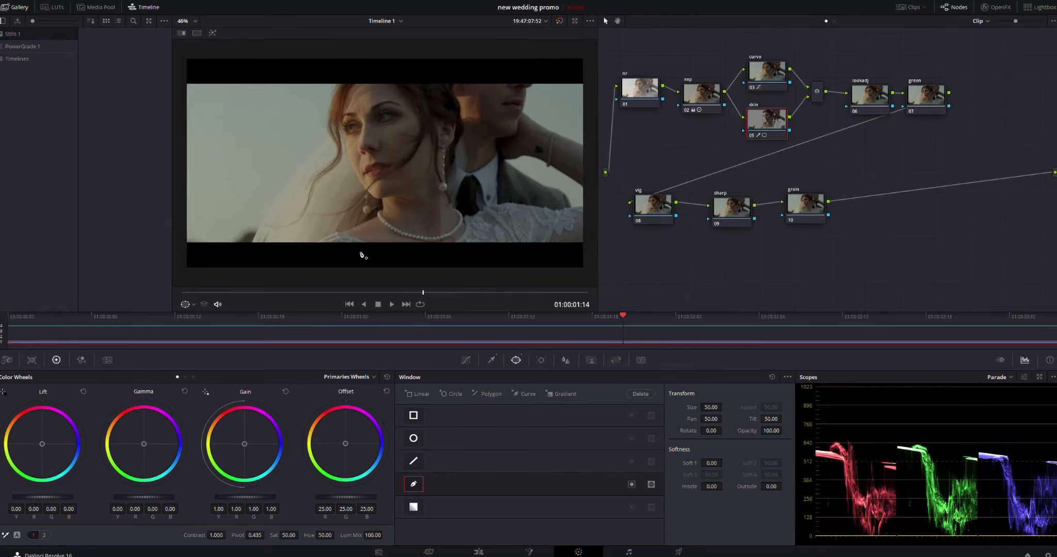
left_click(355, 254)
left_click(323, 235)
left_click(343, 225)
left_click(372, 214)
left_click(376, 205)
left_click(362, 194)
left_click(343, 152)
left_click(337, 118)
left_click(340, 89)
left_click(351, 72)
left_click(390, 73)
left_click(407, 77)
left_click(419, 102)
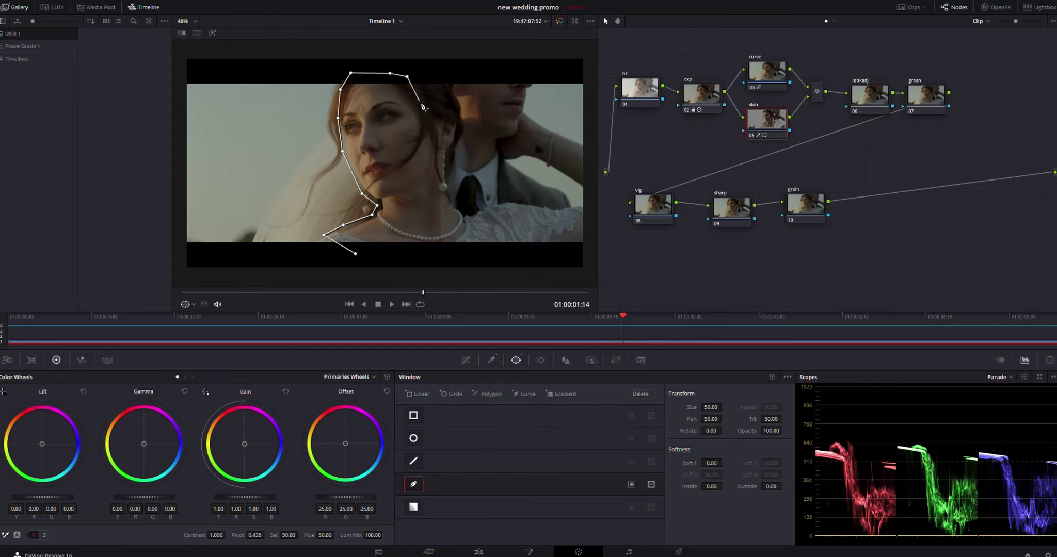
left_click(448, 114)
left_click(455, 106)
left_click(439, 88)
left_click(447, 74)
left_click(535, 75)
left_click(540, 91)
left_click(526, 104)
left_click(549, 126)
left_click(589, 141)
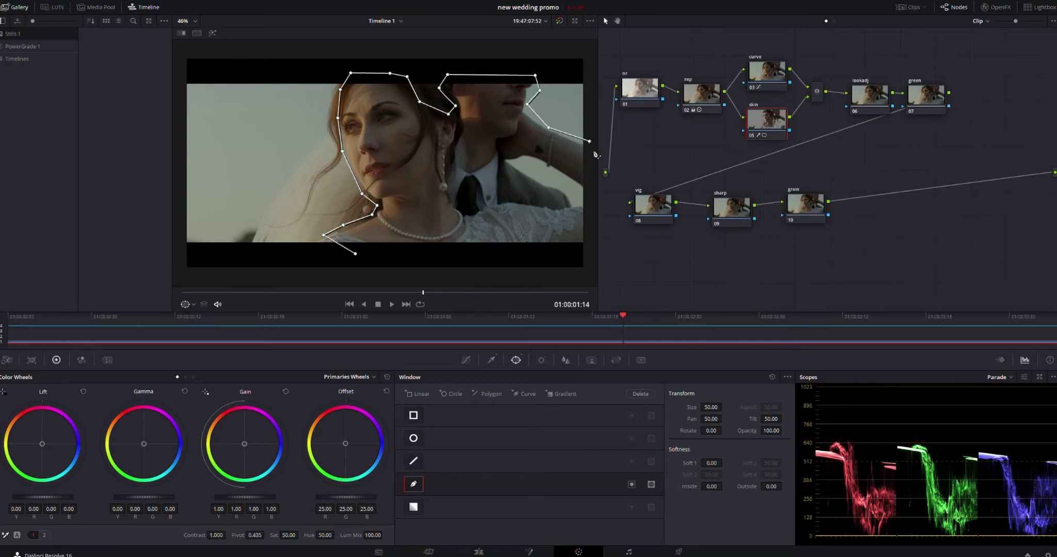
left_click(596, 185)
left_click(585, 200)
left_click(531, 162)
left_click(493, 168)
left_click(468, 179)
left_click(450, 171)
left_click(466, 208)
left_click(476, 223)
left_click(473, 250)
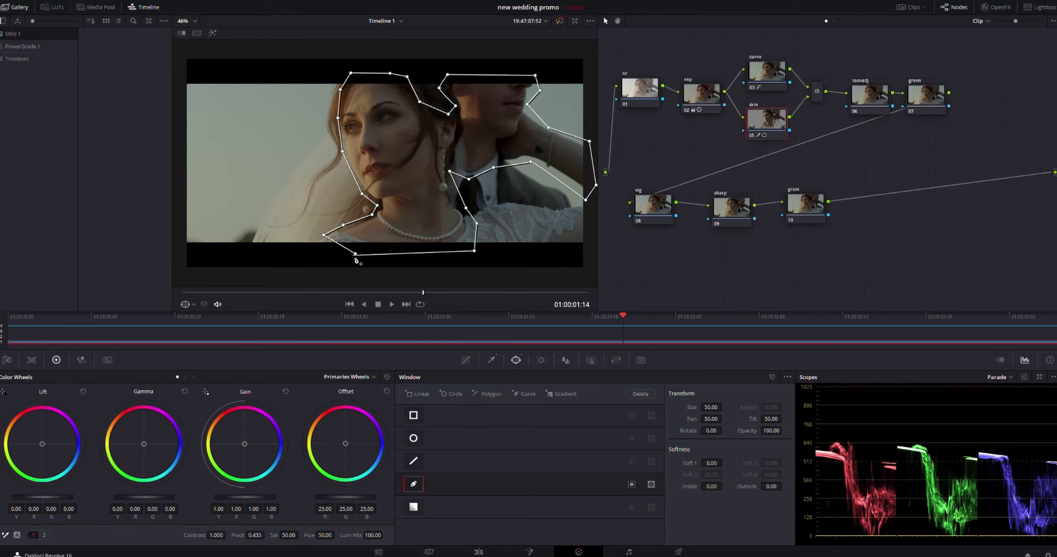
left_click(355, 253)
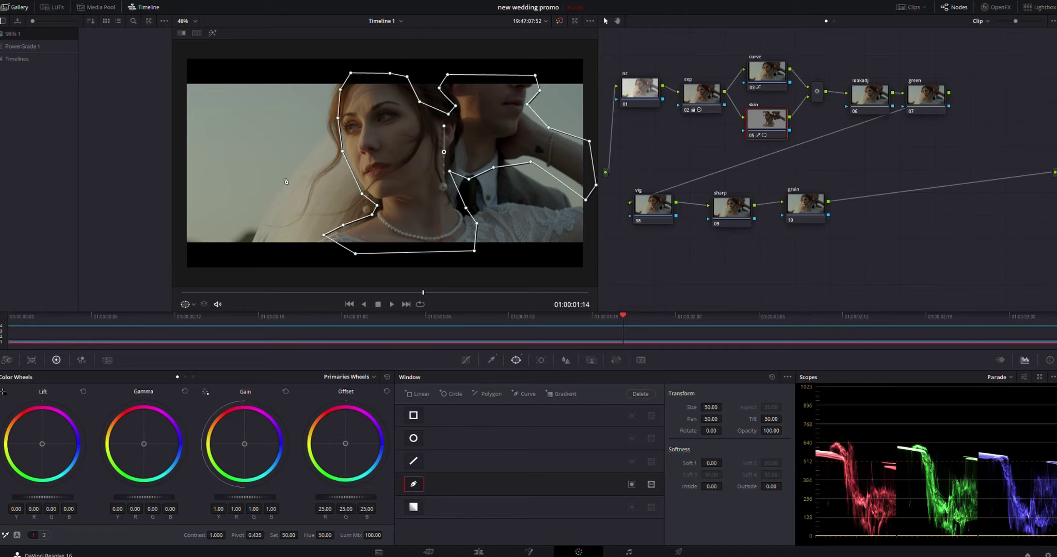
- Check the highlighted skin matte, then soften the curve window with inside 4.48 and outside 0.78
key("shift+h")
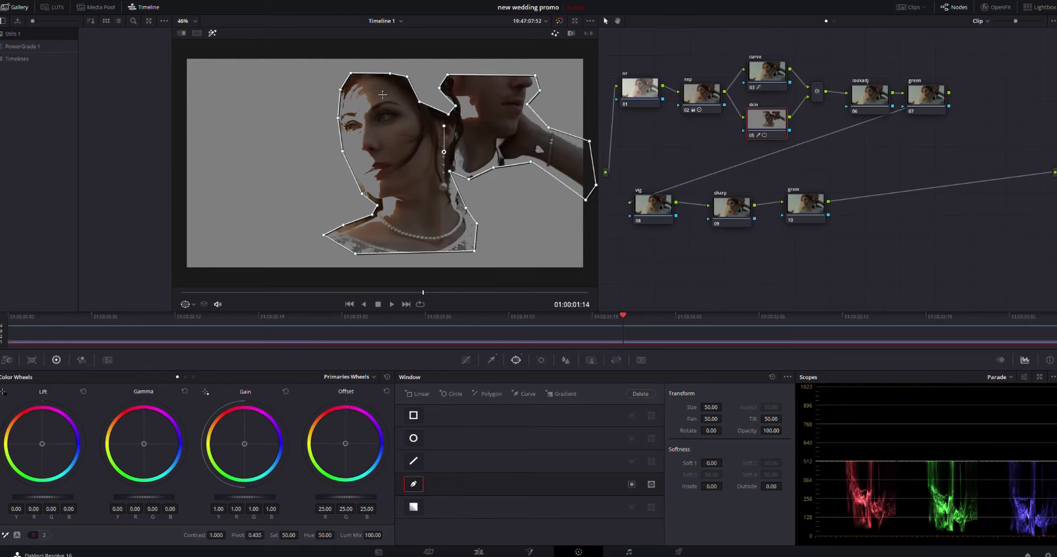
left_click(212, 34)
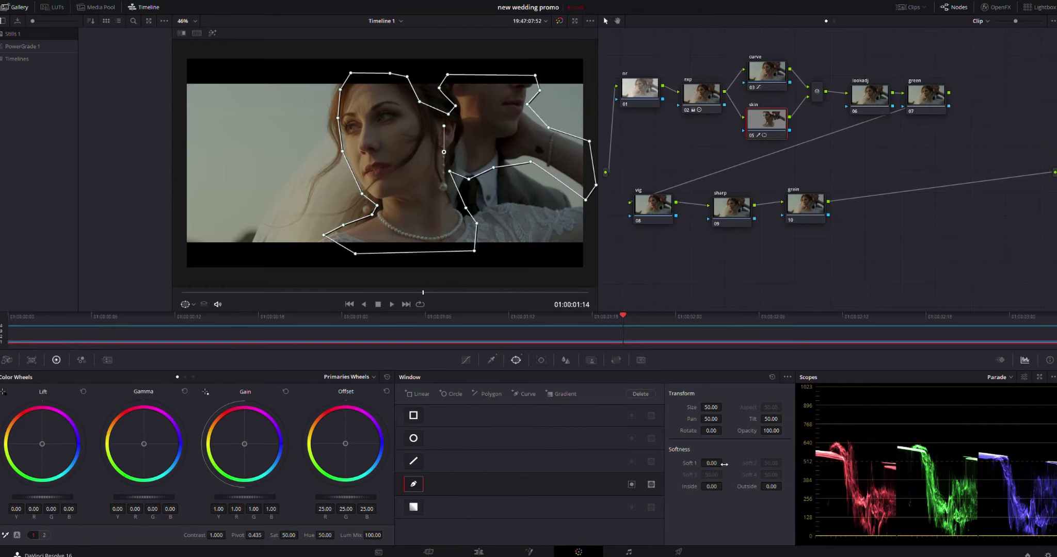
left_click_drag(717, 492, 778, 488)
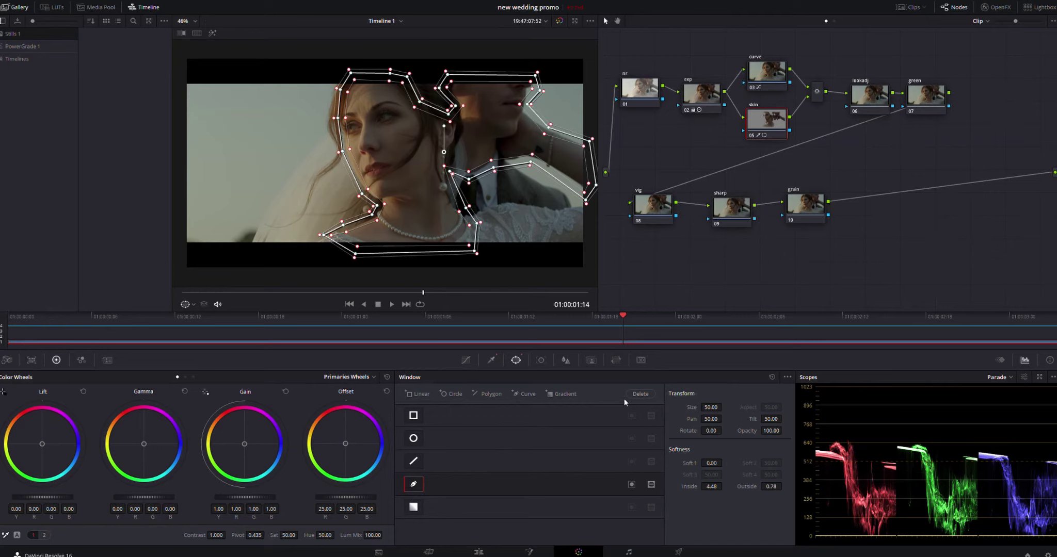
- With the highlight on, refine the skin qualifier with denoise 7.4, blur radius 58.9 and a saturation range of 0.3 to 8.6
key("shift+h")
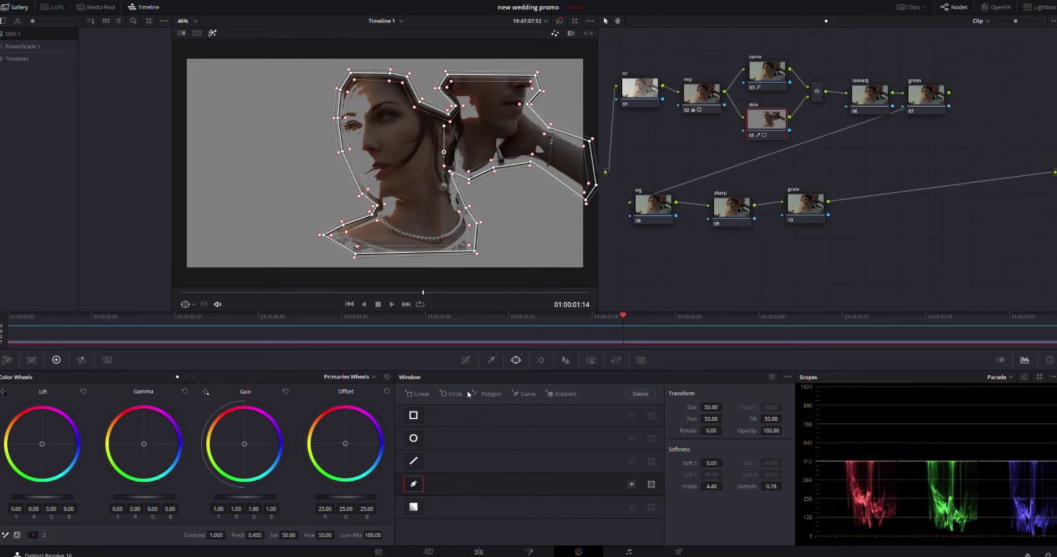
left_click(492, 361)
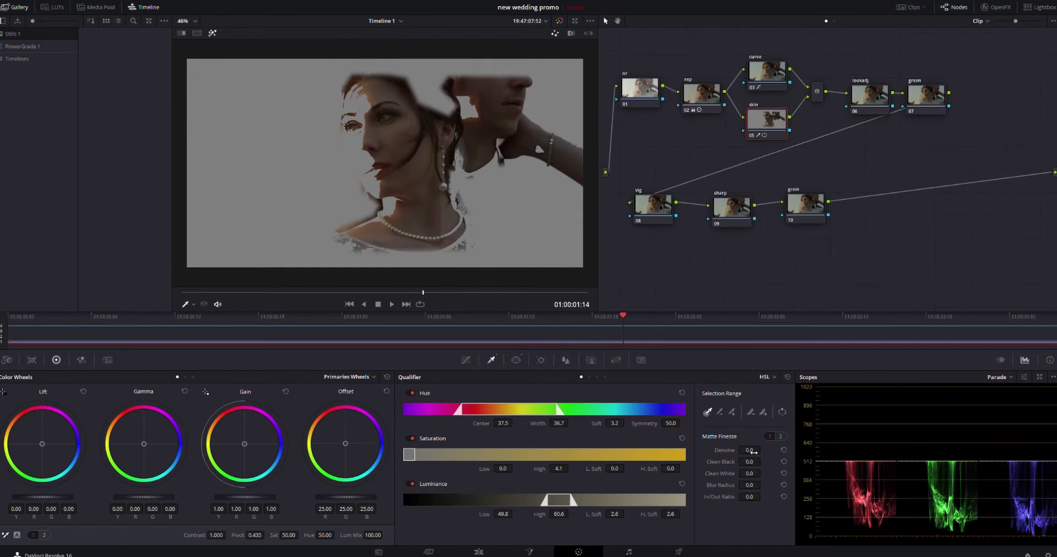
left_click_drag(711, 447, 750, 453)
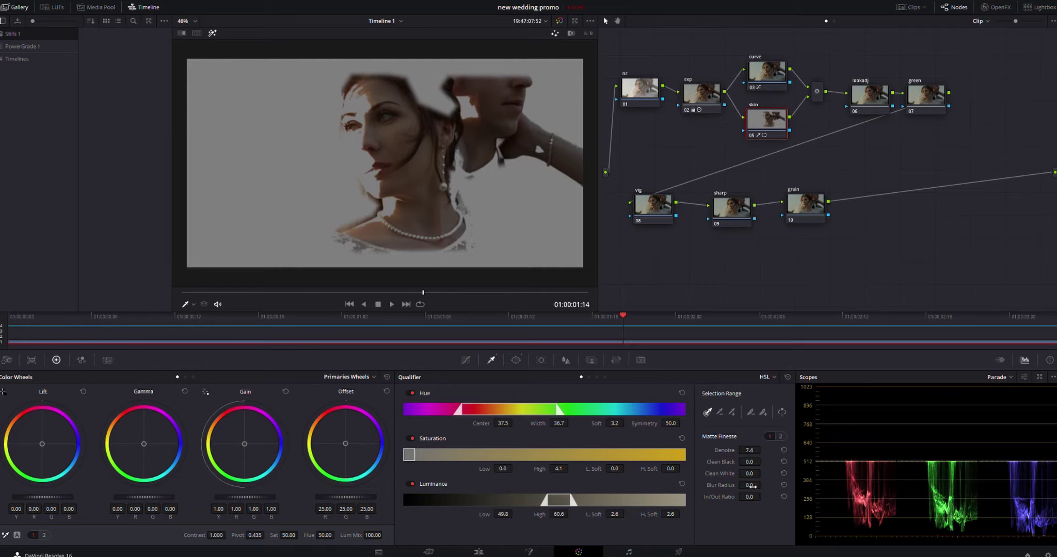
left_click_drag(763, 485, 763, 485)
mouse_move(415, 456)
left_mouse_down()
mouse_move(436, 459)
mouse_move(424, 464)
left_mouse_up()
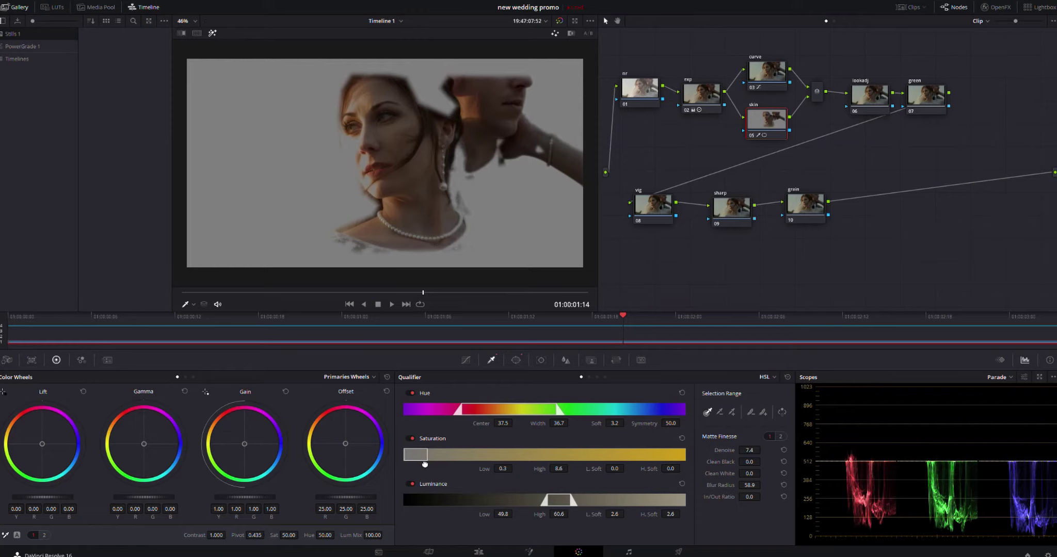
- Narrow the skin qualifier to hue center 32.1, width 13.7 and luminance 52.2 to 62.9, and turn off the highlight
left_click_drag(525, 416, 503, 417)
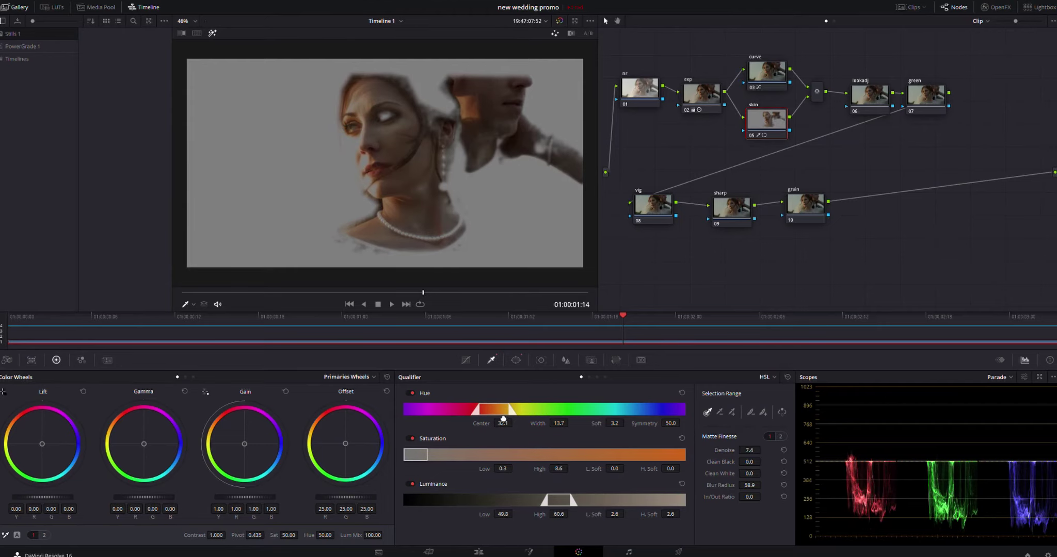
left_click_drag(559, 503, 565, 507)
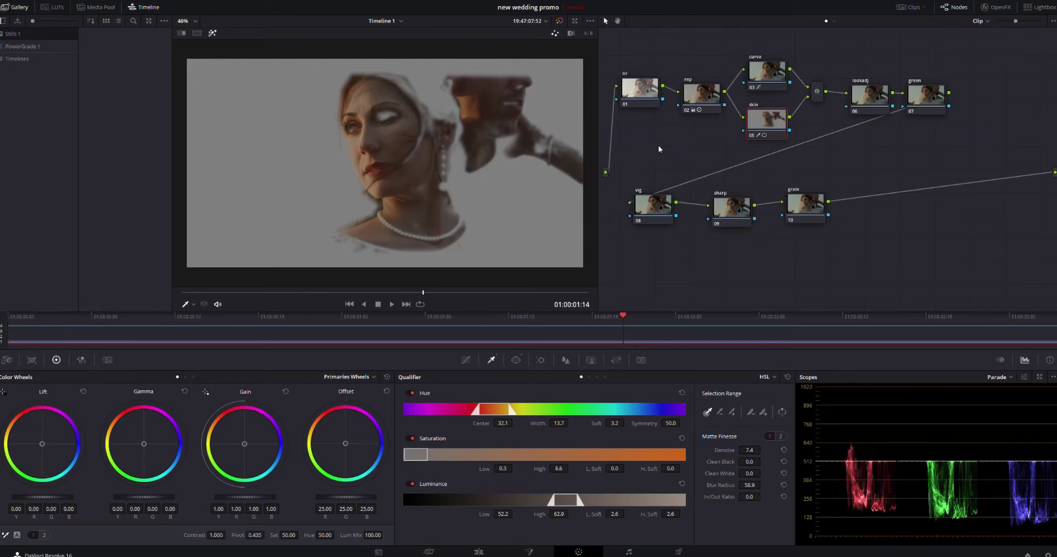
left_click(213, 33)
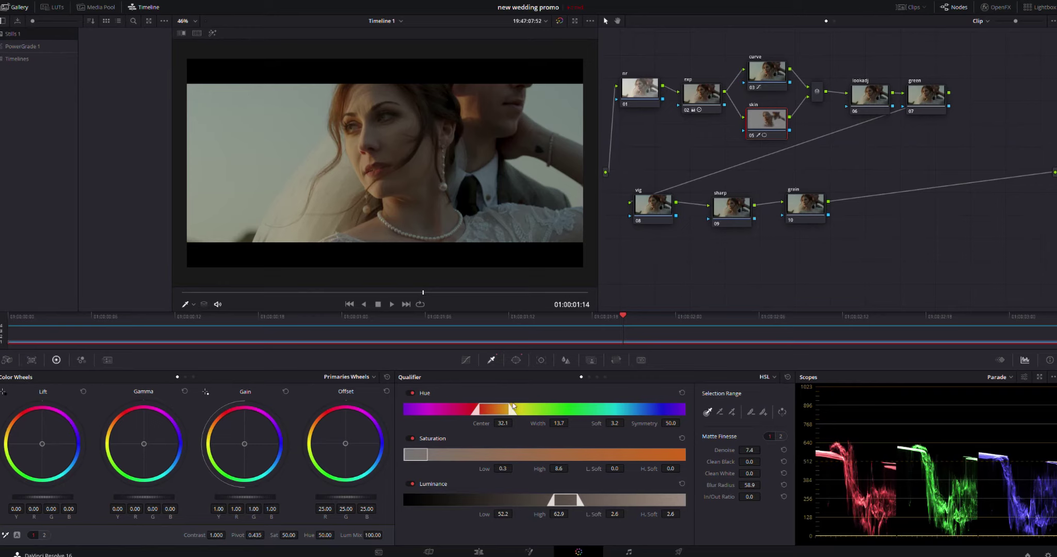
- On the skin node, set midtone detail to -30.50 and warm the gamma slightly to red 0.01 and blue -0.01
left_click(45, 535)
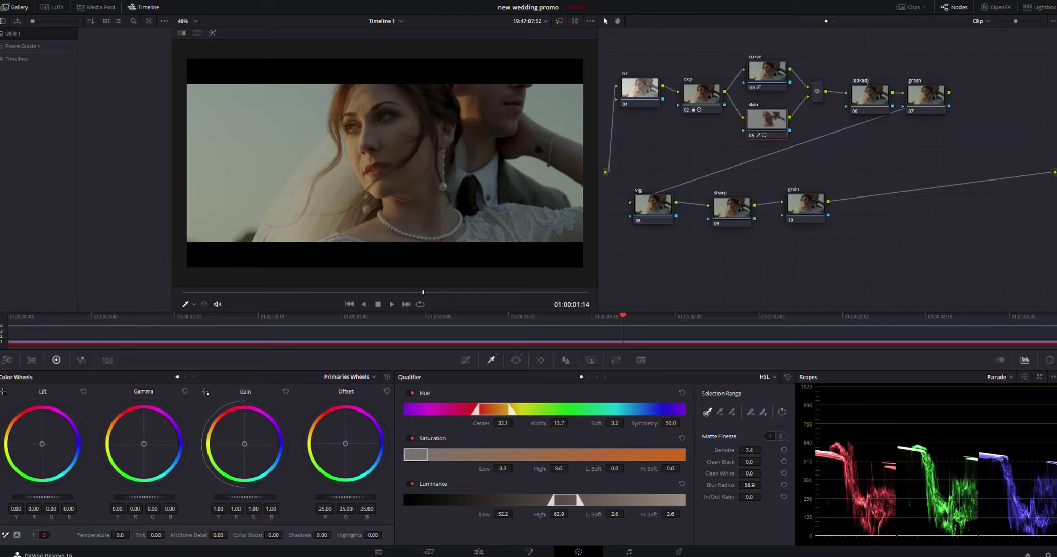
left_click_drag(230, 535, 230, 535)
left_click_drag(223, 536, 209, 535)
left_click_drag(223, 537, 230, 535)
left_click_drag(144, 445, 143, 443)
- Gang the skin node's custom curves, raise the upper midtones to brighten the skin, and compare with the node disabled
left_click(466, 361)
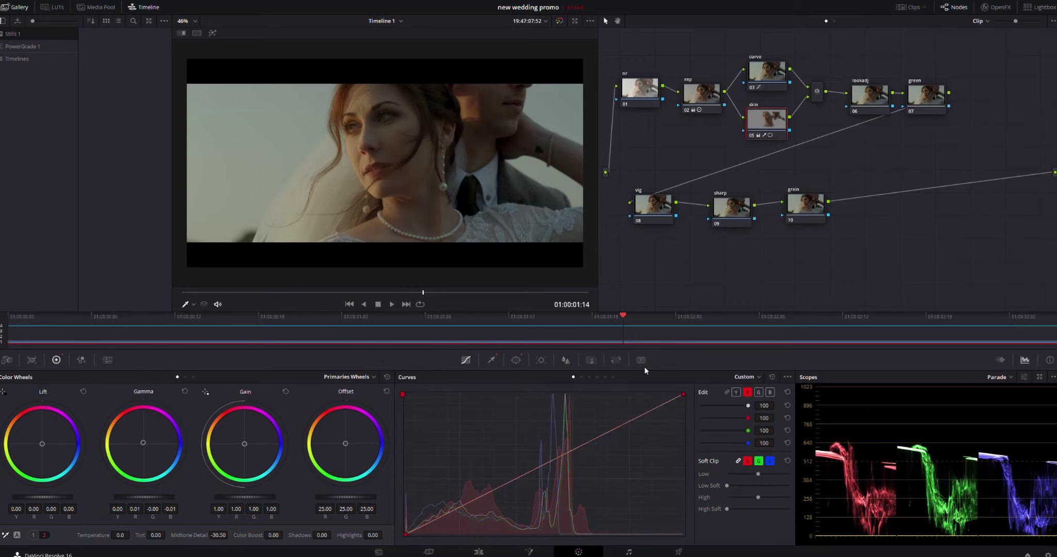
left_click(727, 393)
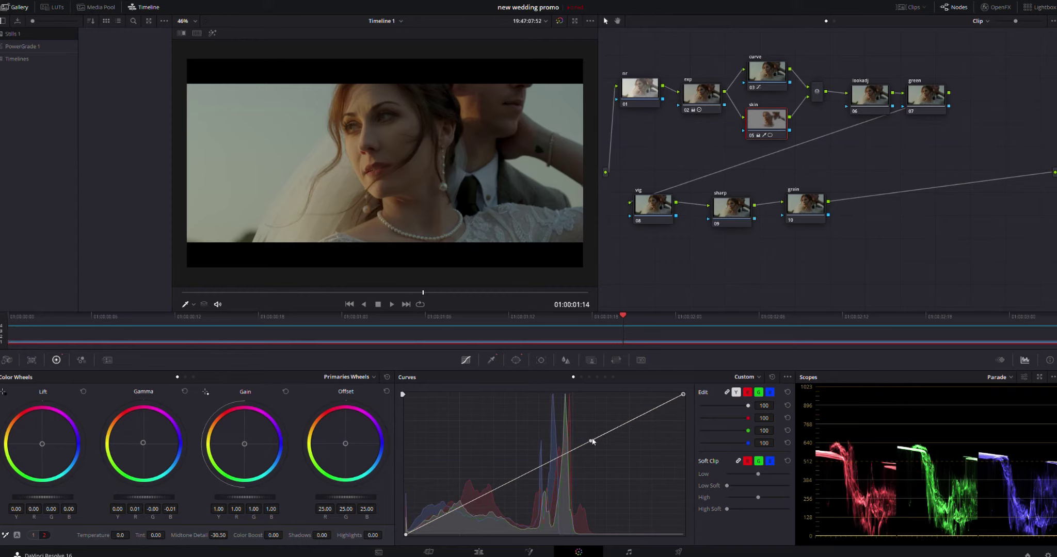
left_click_drag(591, 444, 569, 422)
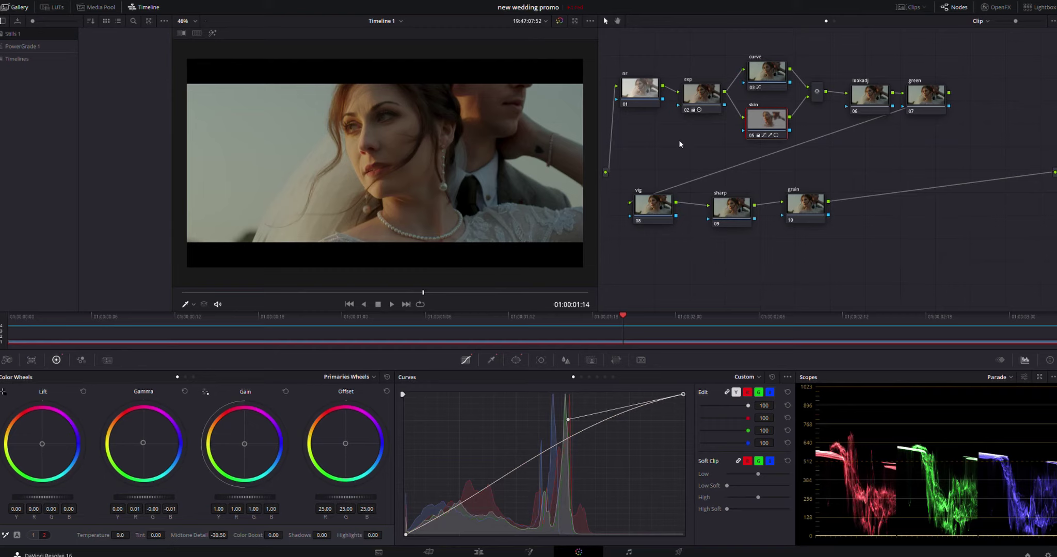
left_click(751, 135)
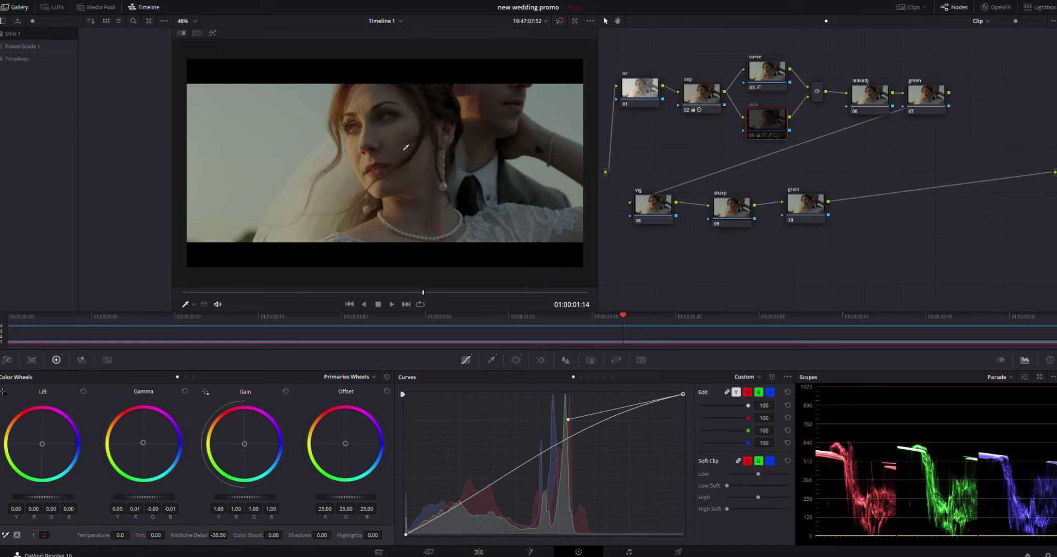
left_click(751, 135)
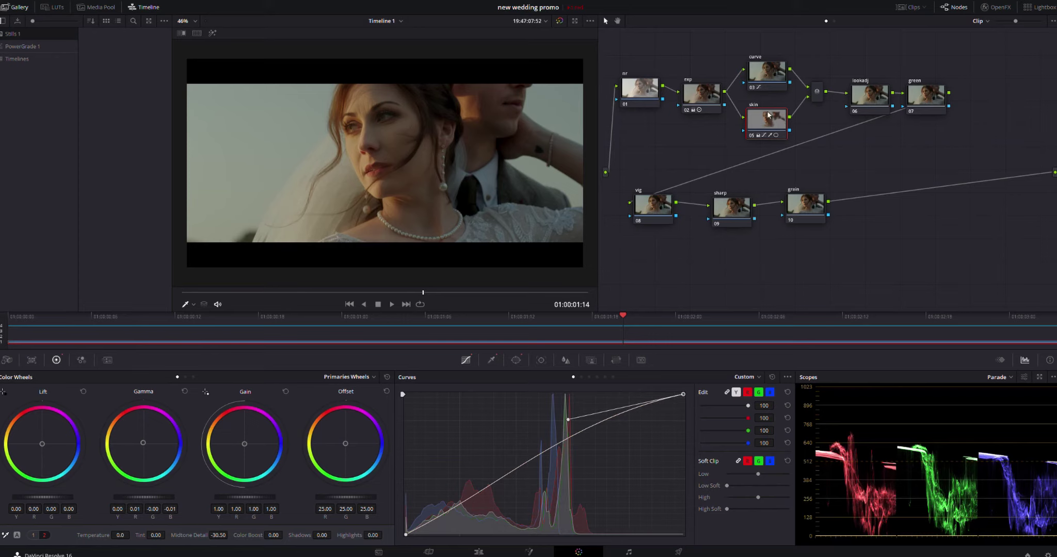
- Warm the lookadj node's offset to red 25.69, green 24.22 and blue 23.60, and compare with the node disabled
left_click(867, 98)
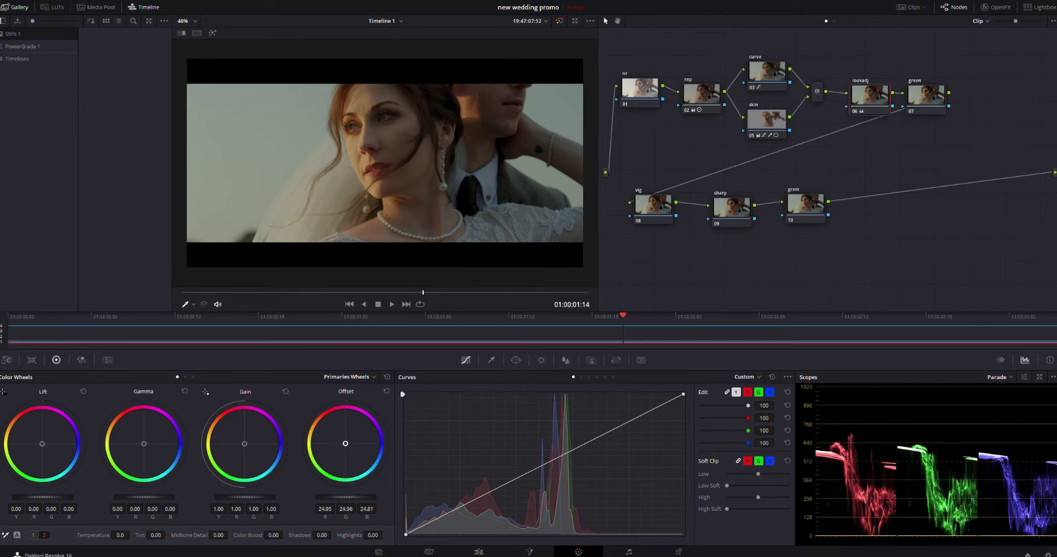
left_click_drag(346, 444, 344, 443)
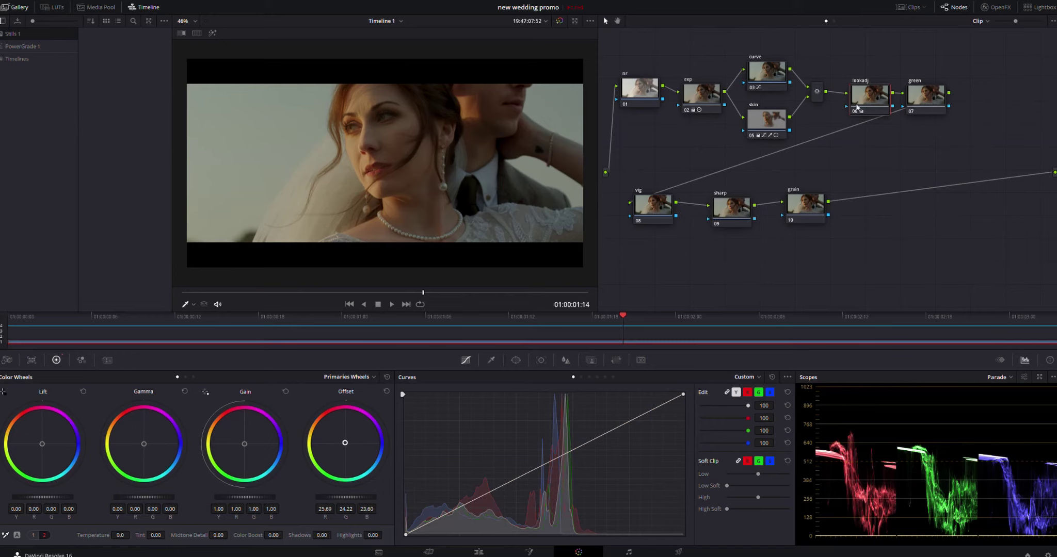
left_click(854, 111)
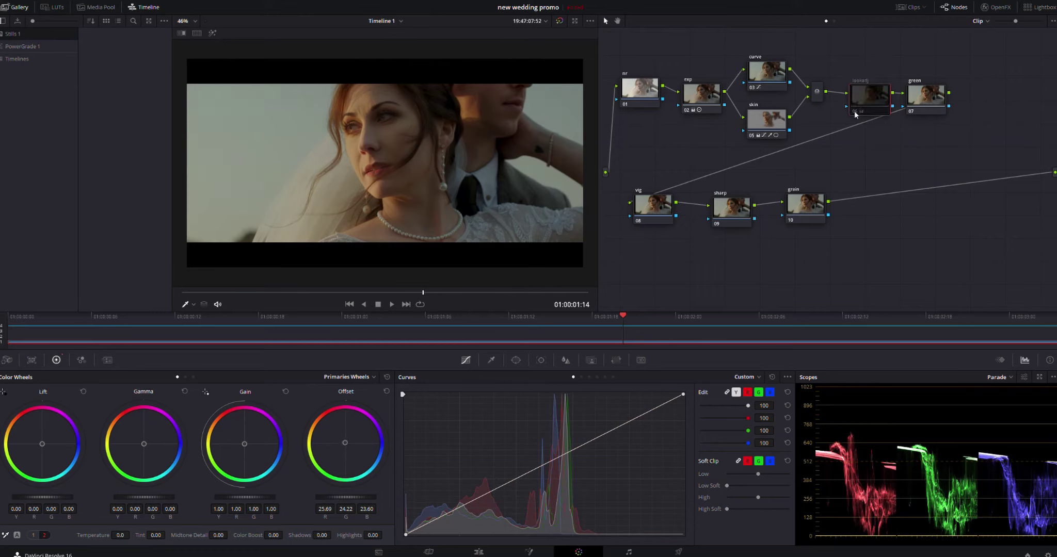
left_click(854, 110)
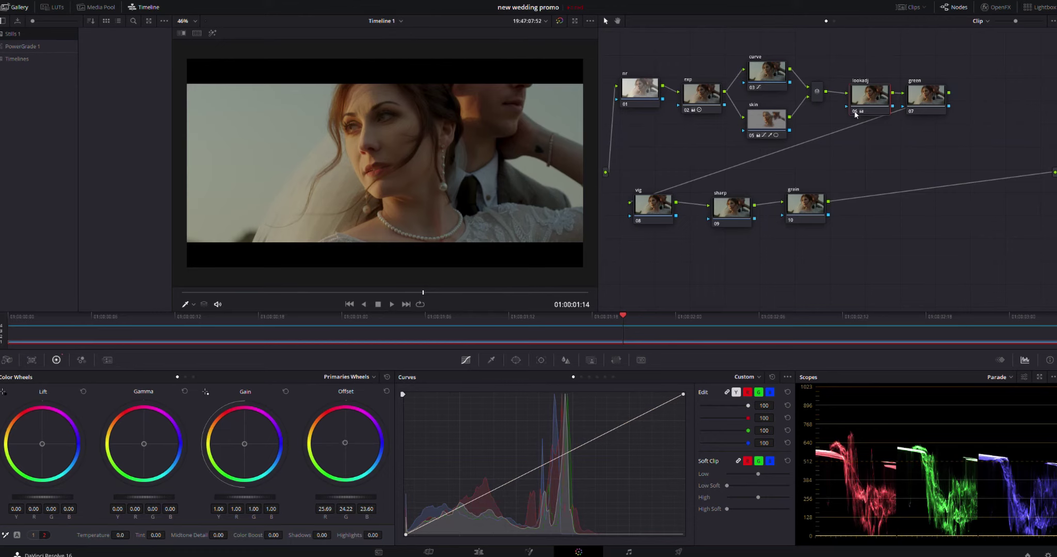
- Sample the pale background beside the bride as a control point on the lookadj curve, leaving the node enabled
left_click(854, 111)
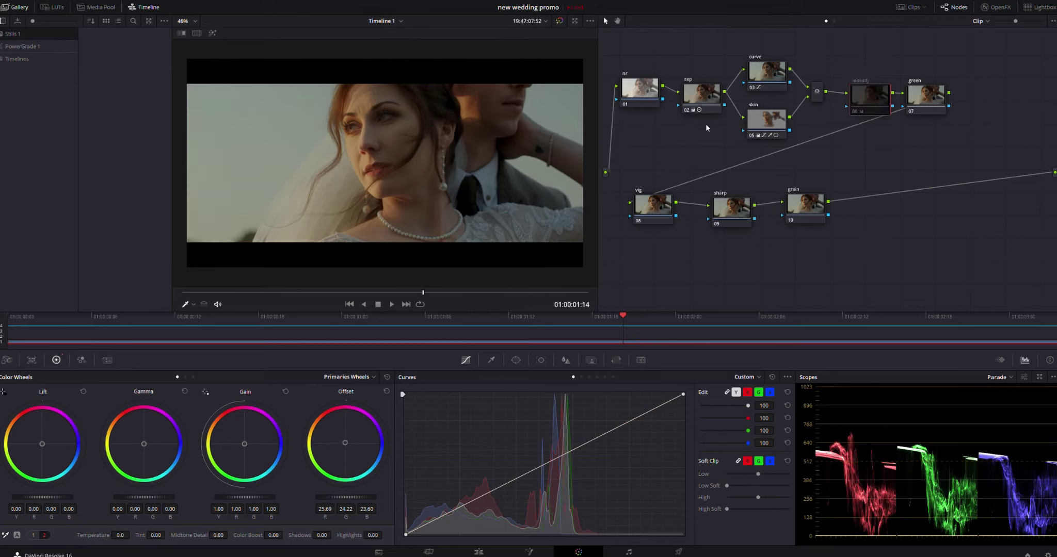
left_click(314, 144, "ctrl+shift")
left_click(855, 112)
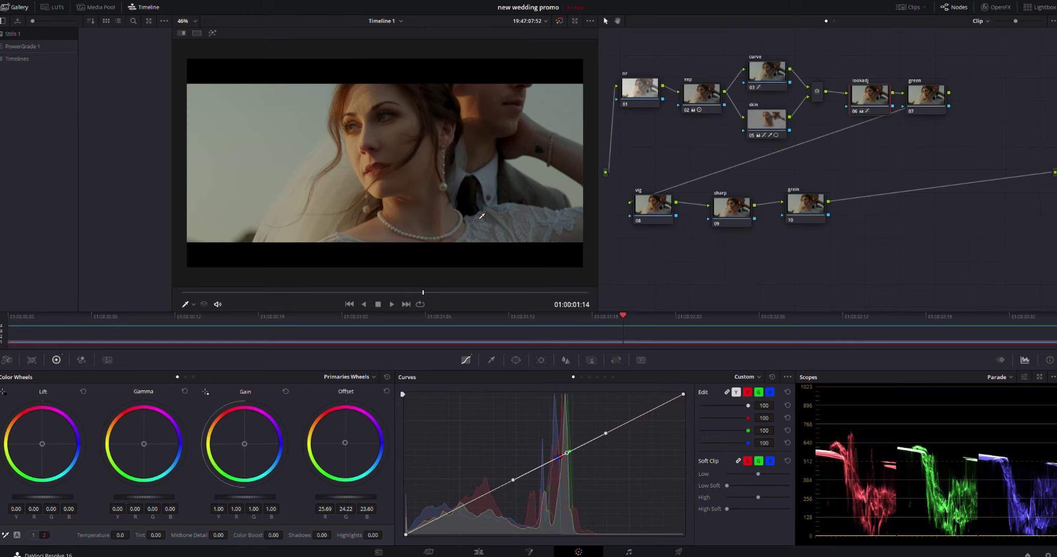
- On the green node, unlink the curve channels and lower the green curve's white point slightly to reduce green in the highlights
left_click(926, 98)
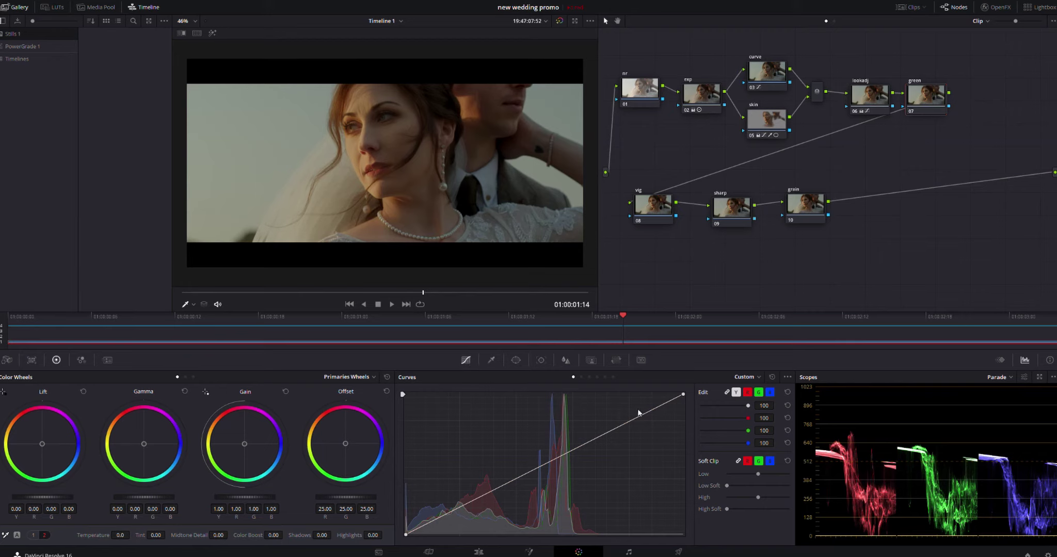
left_click(727, 392)
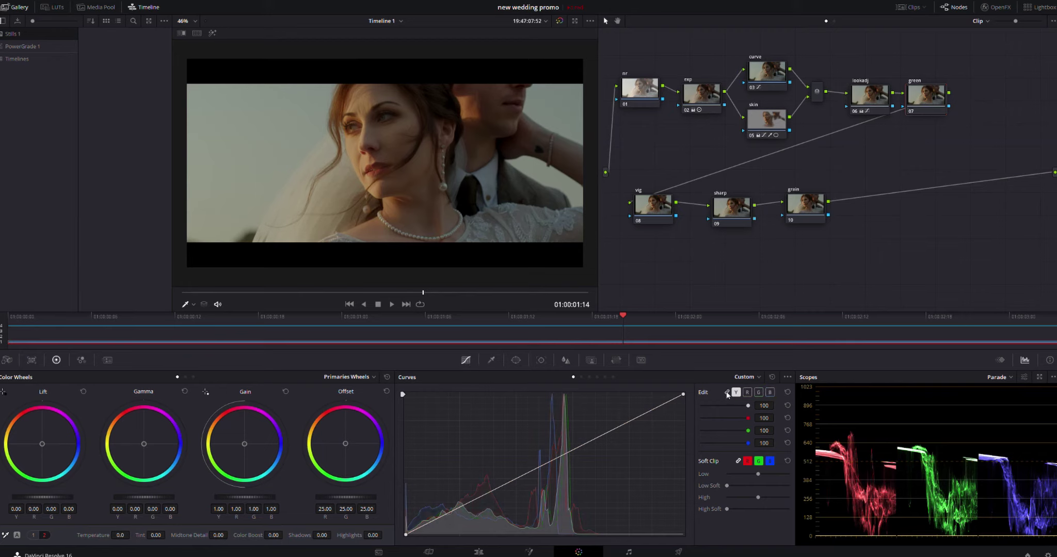
left_click(758, 393)
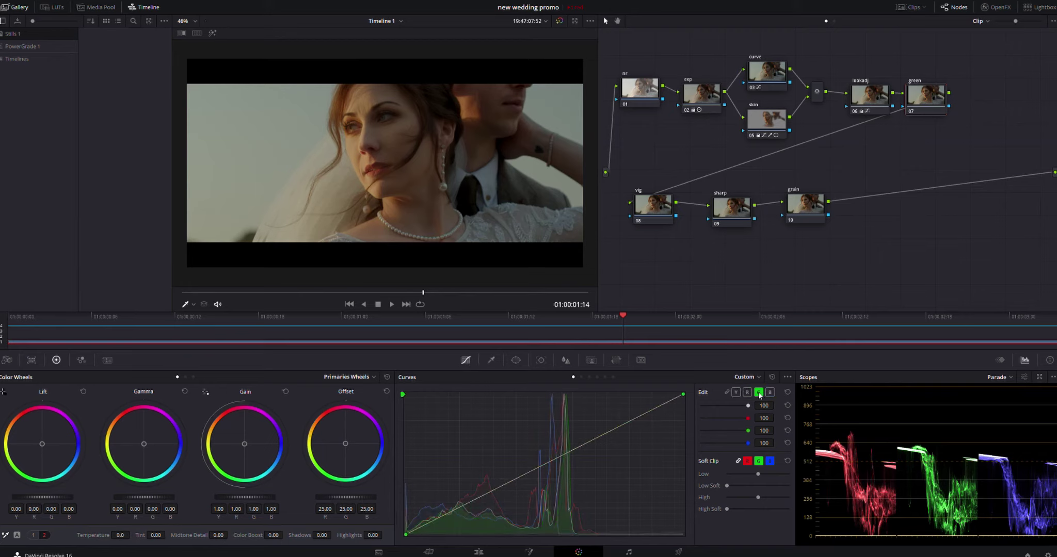
left_click(684, 395)
left_click_drag(682, 396, 685, 403)
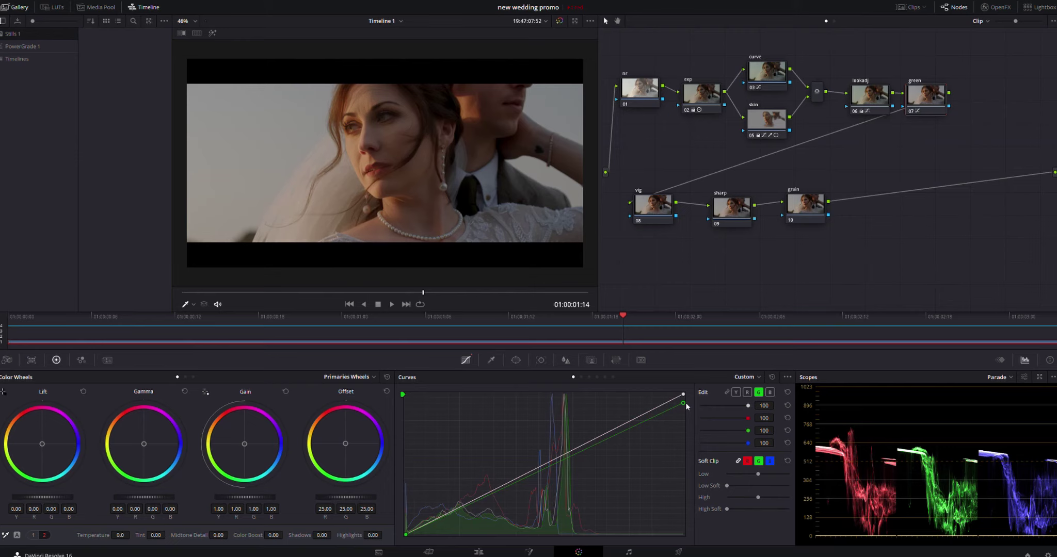
mouse_move(686, 404)
left_mouse_down()
mouse_move(690, 444)
mouse_move(695, 400)
left_mouse_up()
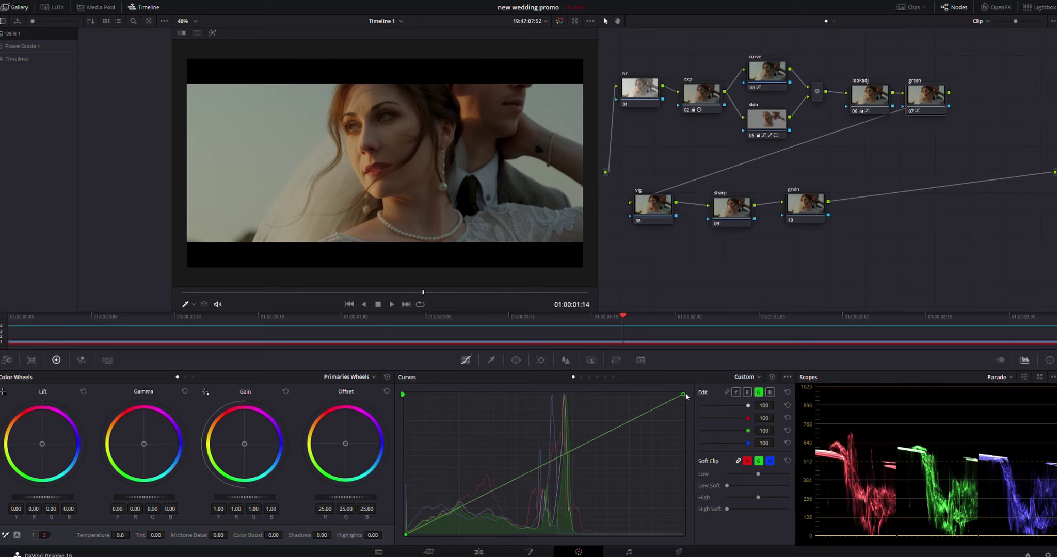
left_click_drag(684, 394, 688, 406)
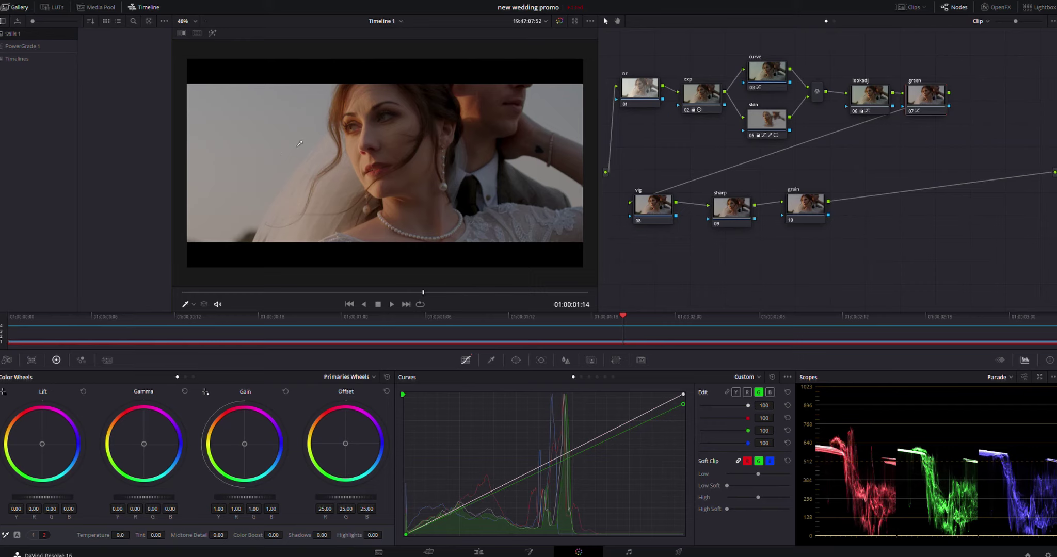
- Add a circle power window to the vig node and invert it so the area outside is affected
left_click(664, 207)
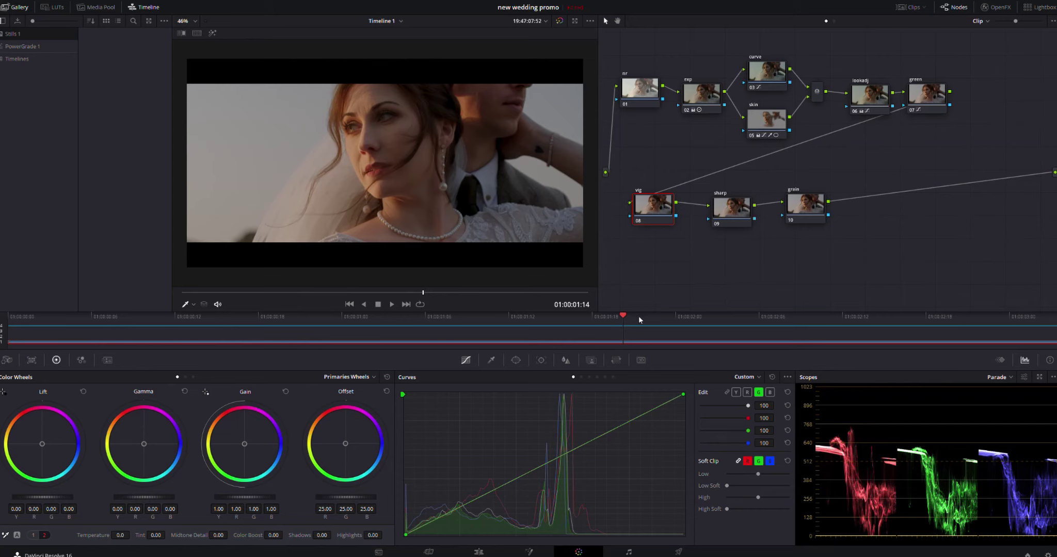
left_click(516, 361)
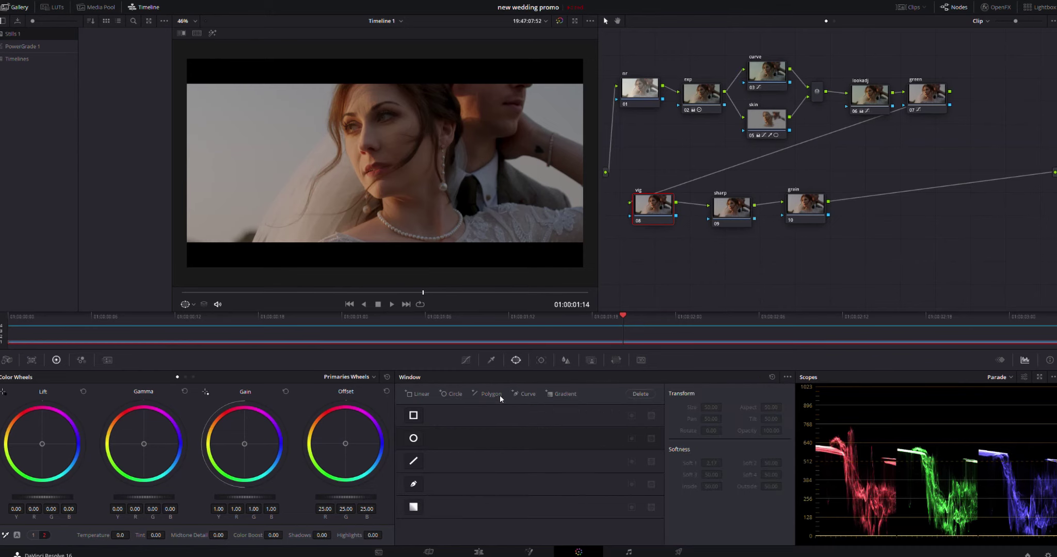
left_click(414, 438)
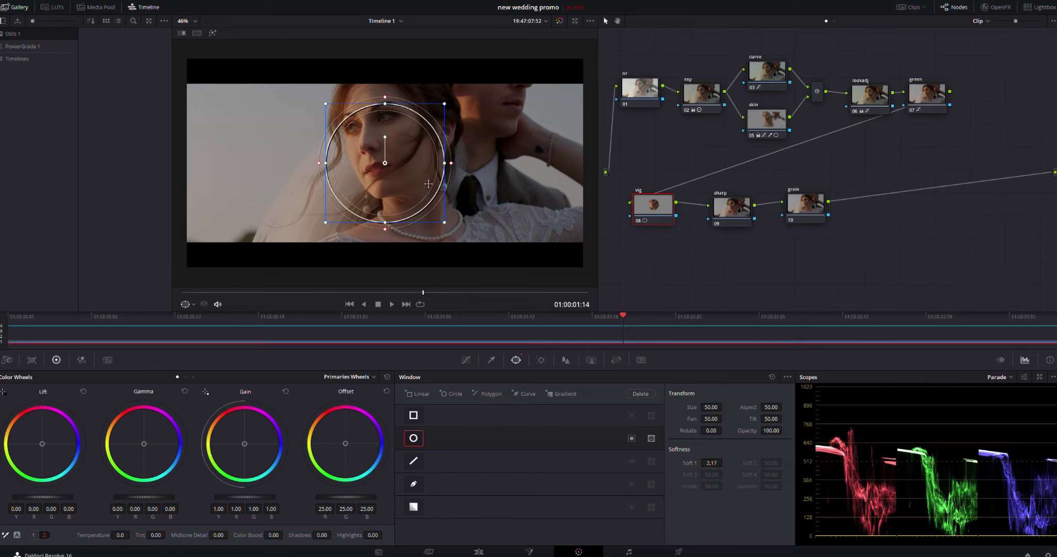
left_click(631, 439)
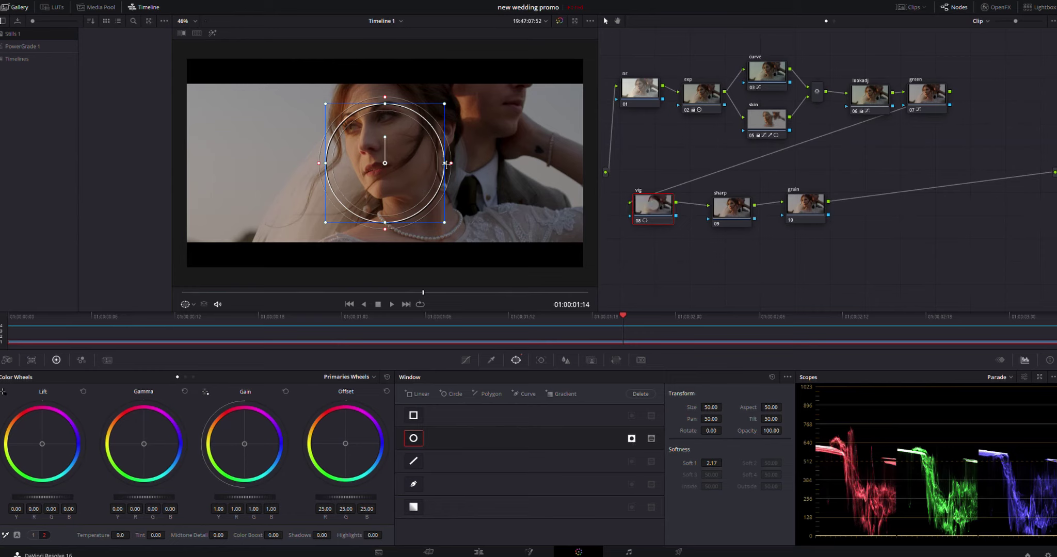
- Shape the vig window around the bride's face with aspect 67.30, pan 50.55, tilt 52.21, rotation -16.63 and softness 13.00
left_click_drag(452, 167, 488, 165)
left_click_drag(385, 137, 408, 182)
left_click_drag(439, 156, 429, 193)
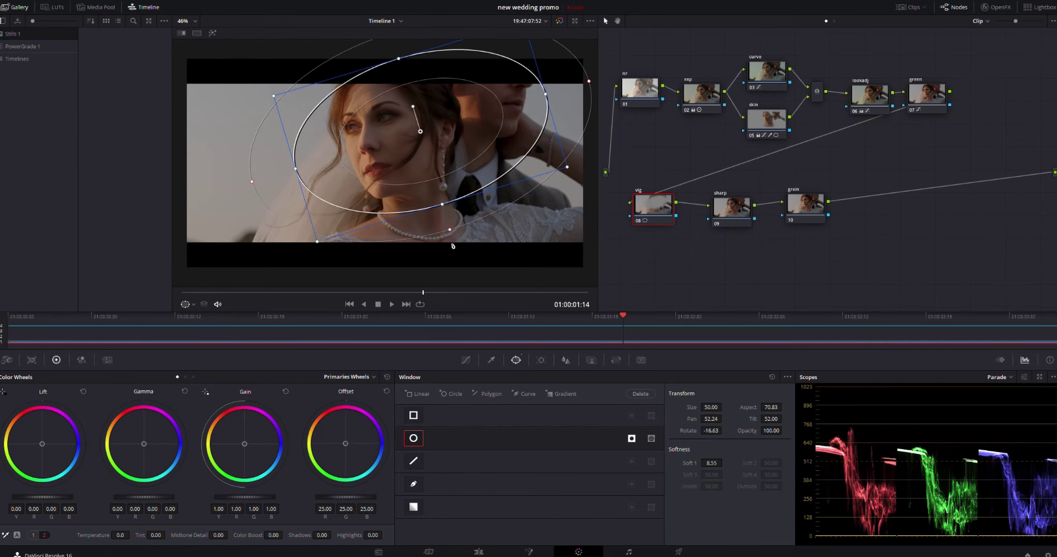
left_click_drag(450, 229, 457, 247)
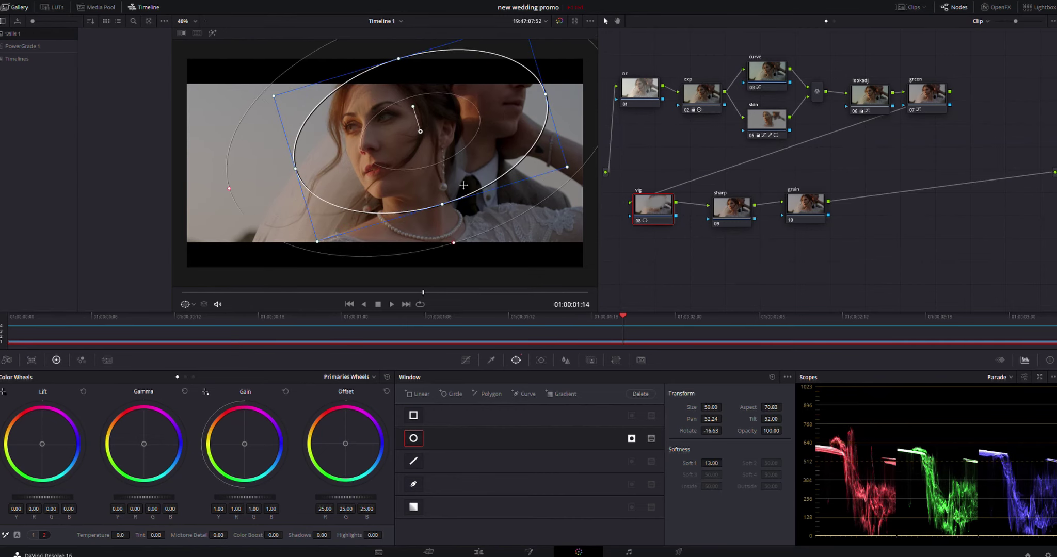
left_click_drag(468, 162, 450, 155)
left_click_drag(277, 161, 290, 156)
left_click_drag(432, 157, 423, 162)
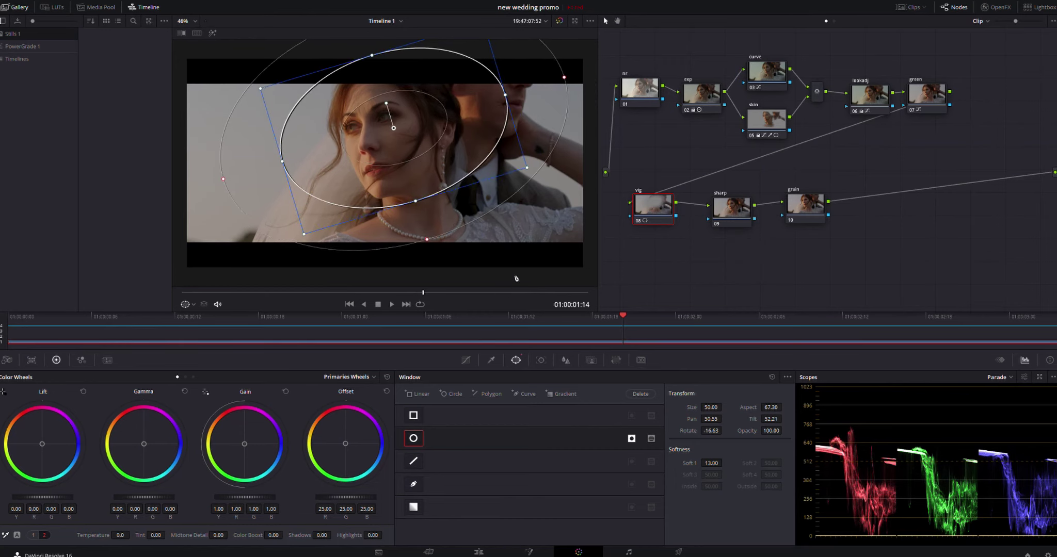
- Gang the vig node's custom curves and pull the midtones down slightly to darken the area outside the window
left_click(465, 360)
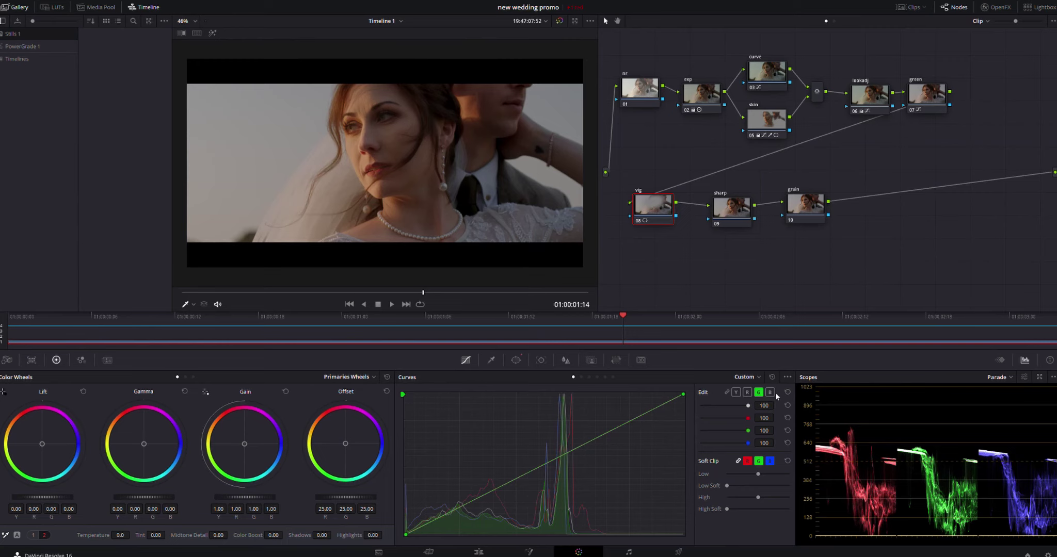
left_click(726, 393)
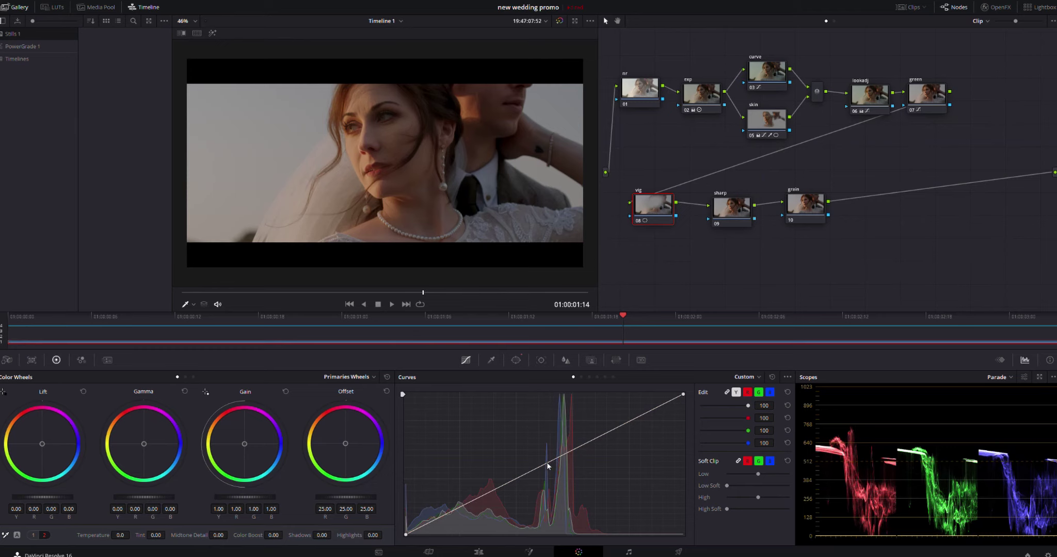
mouse_move(556, 459)
left_mouse_down()
mouse_move(582, 484)
mouse_move(565, 465)
left_mouse_up()
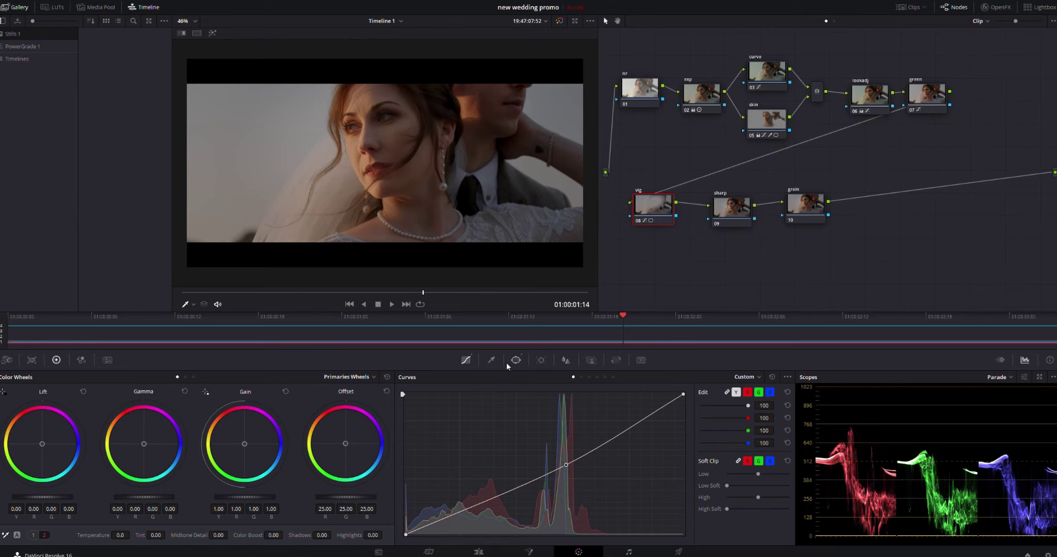
- Compare the shot with the vig node disabled and enabled, leaving the node on
left_click(637, 221)
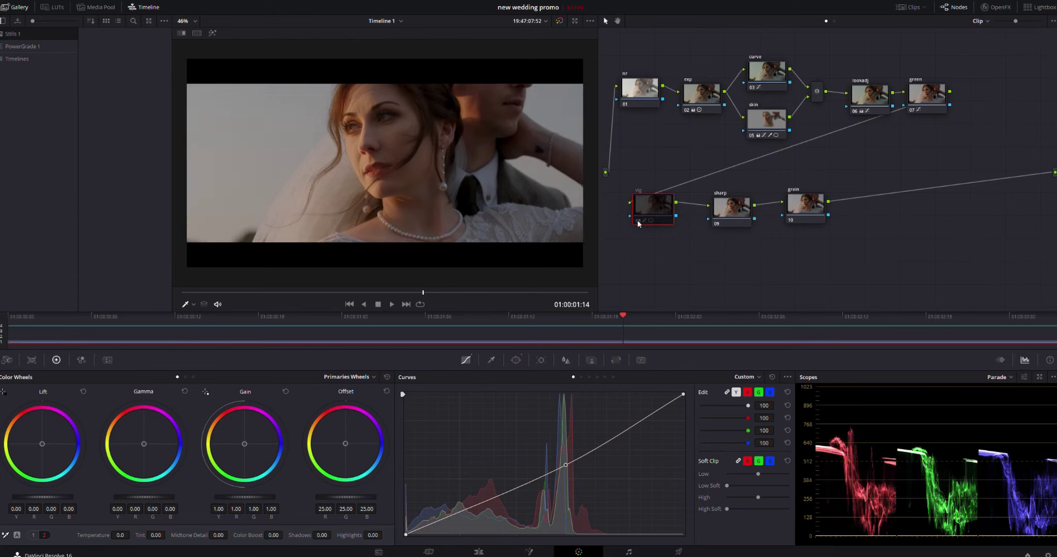
left_click(639, 222)
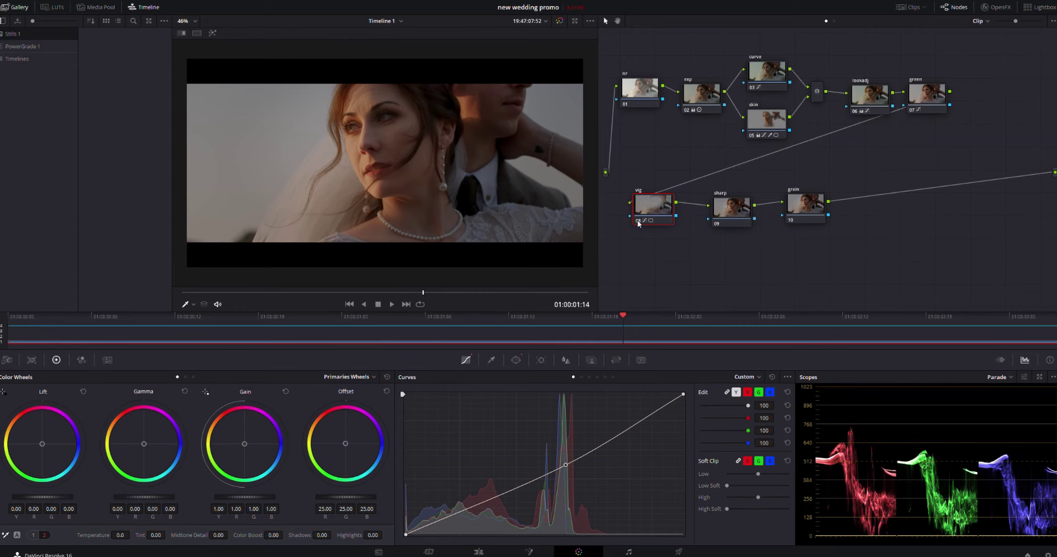
left_click(638, 222)
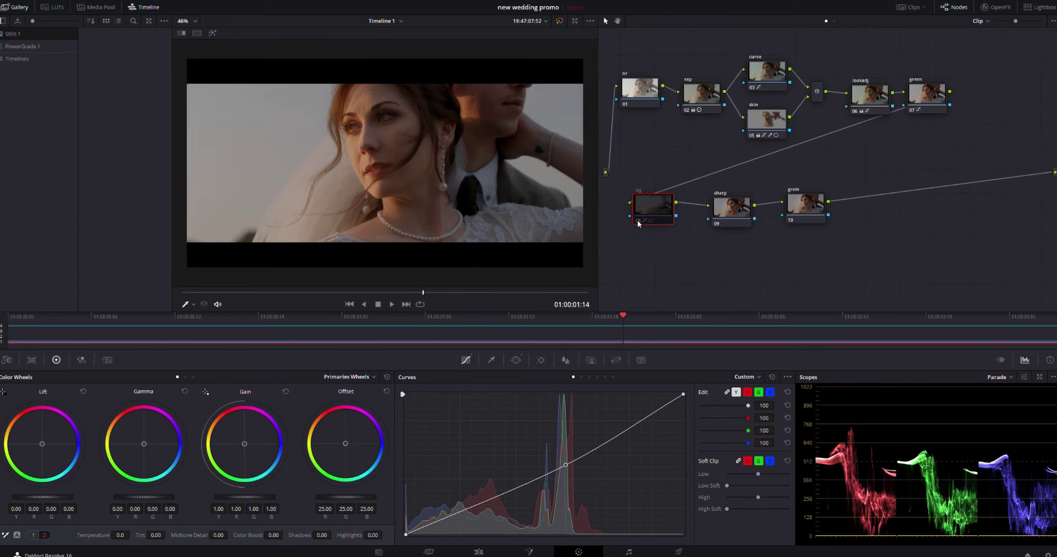
left_click(638, 221)
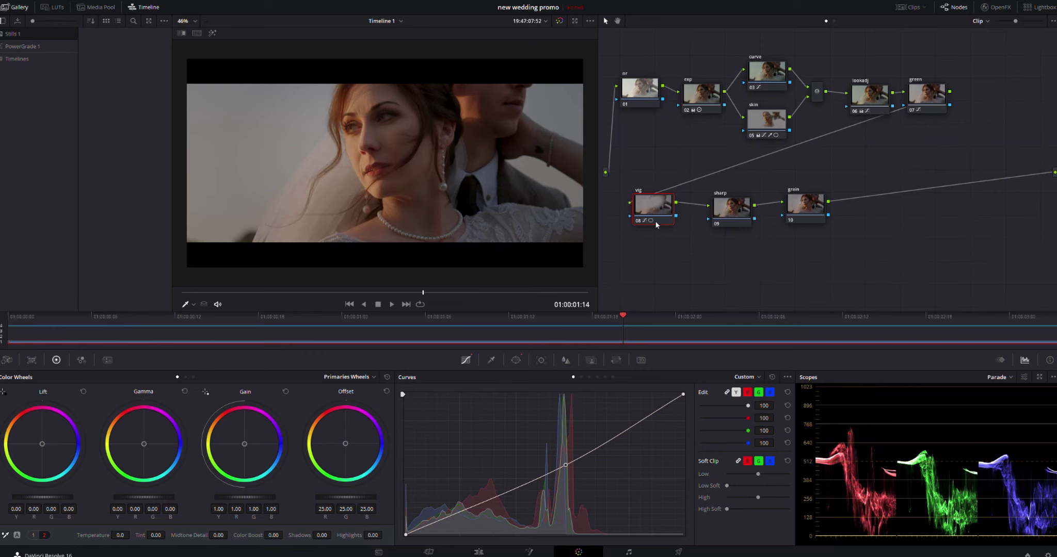
- Sharpen the sharp node slightly by setting its linked blur radius to 0.47
left_click(729, 211)
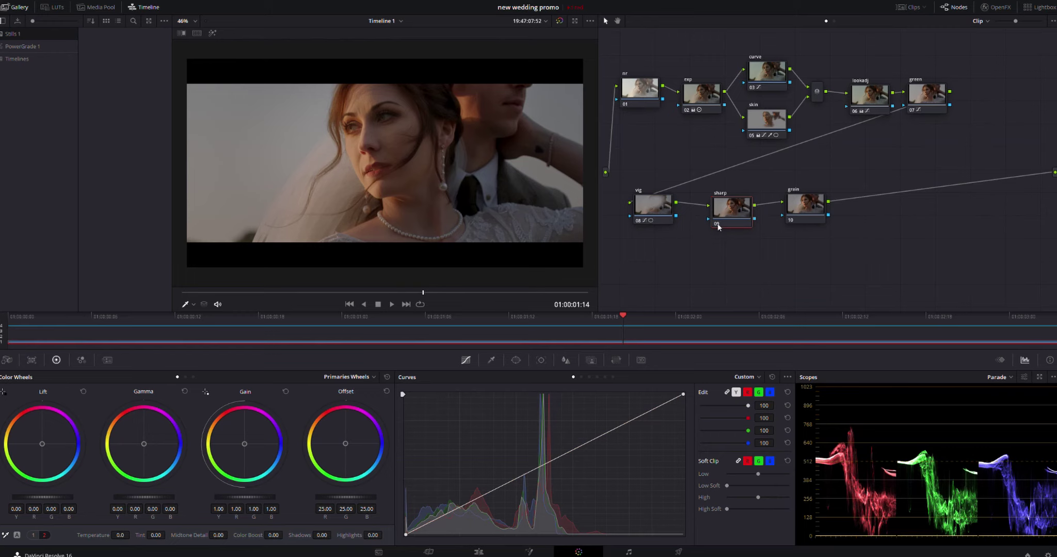
left_click(565, 362)
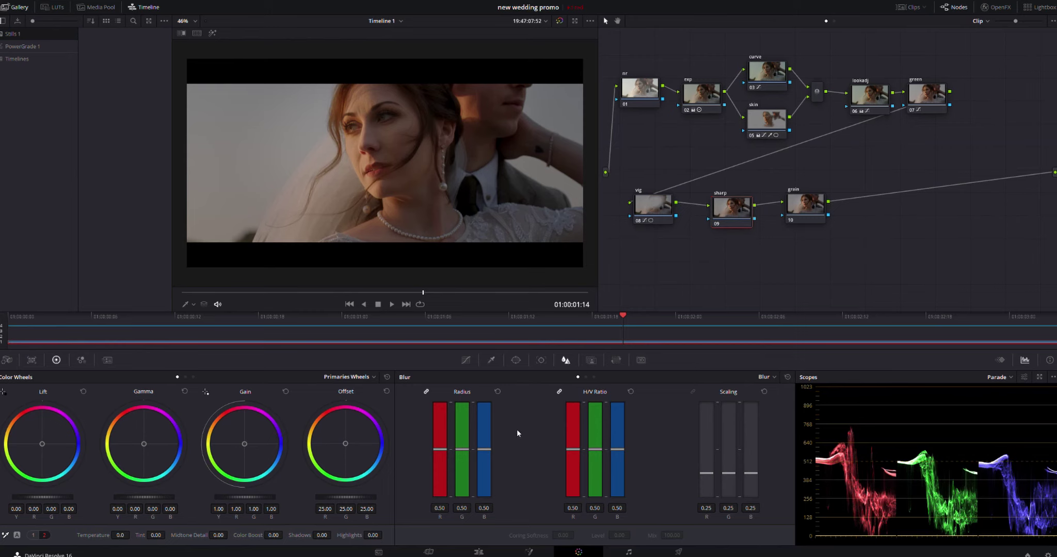
left_click_drag(484, 449, 484, 453)
- Compare the bride's face in close-up with the sharp node disabled and enabled, leaving the node on
scroll(413, 164, "up", 5)
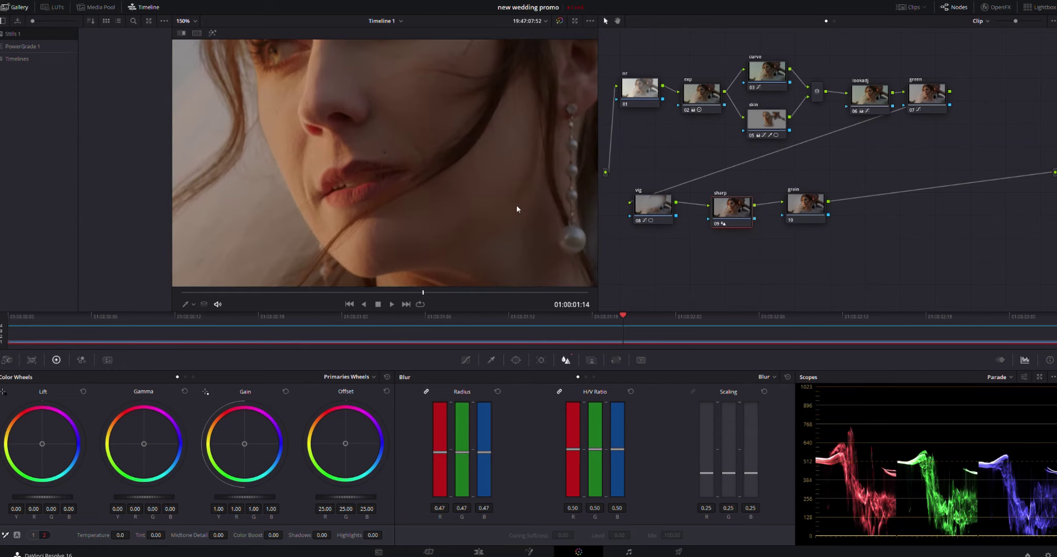
left_click(717, 226)
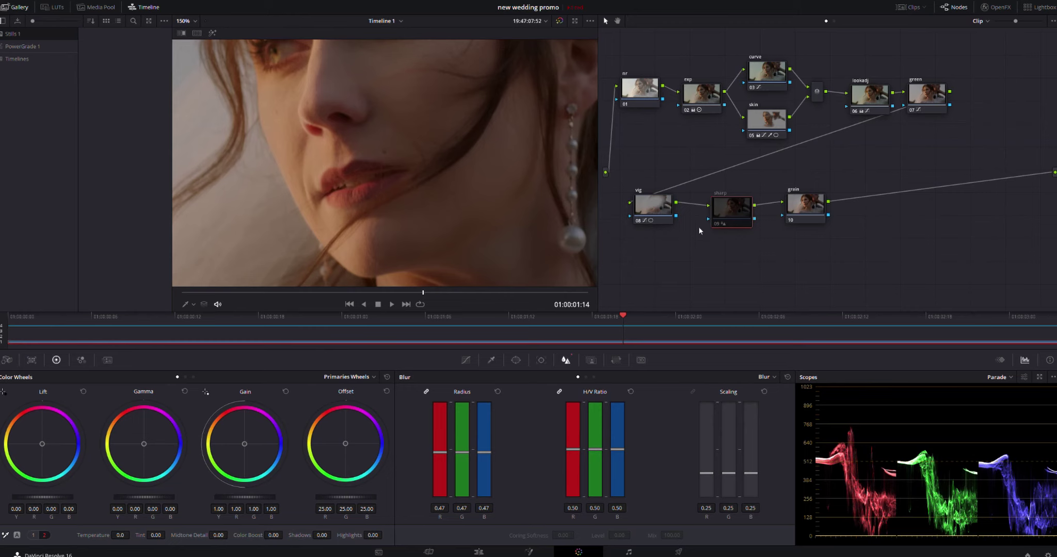
left_click(718, 225)
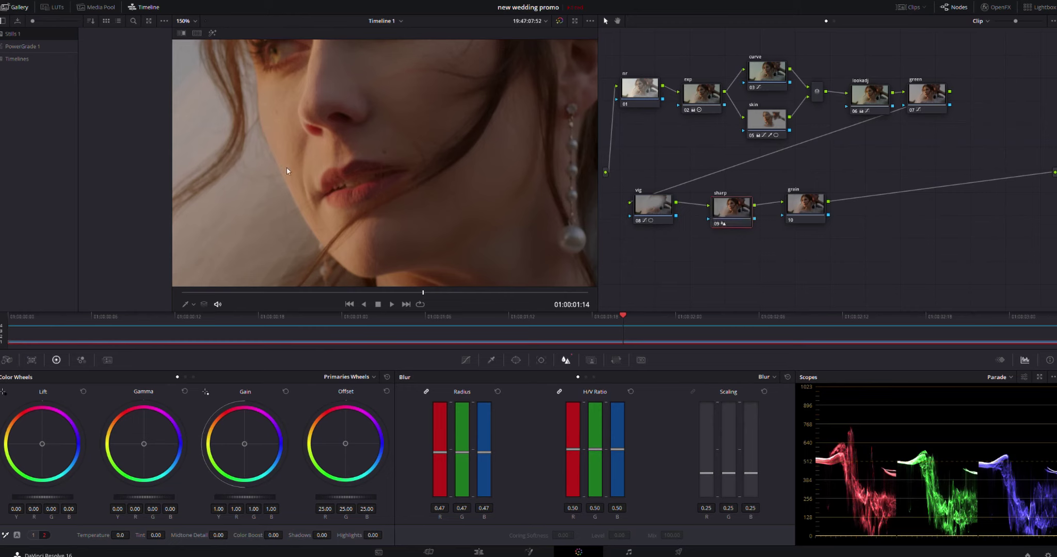
scroll(389, 147, "down", 6)
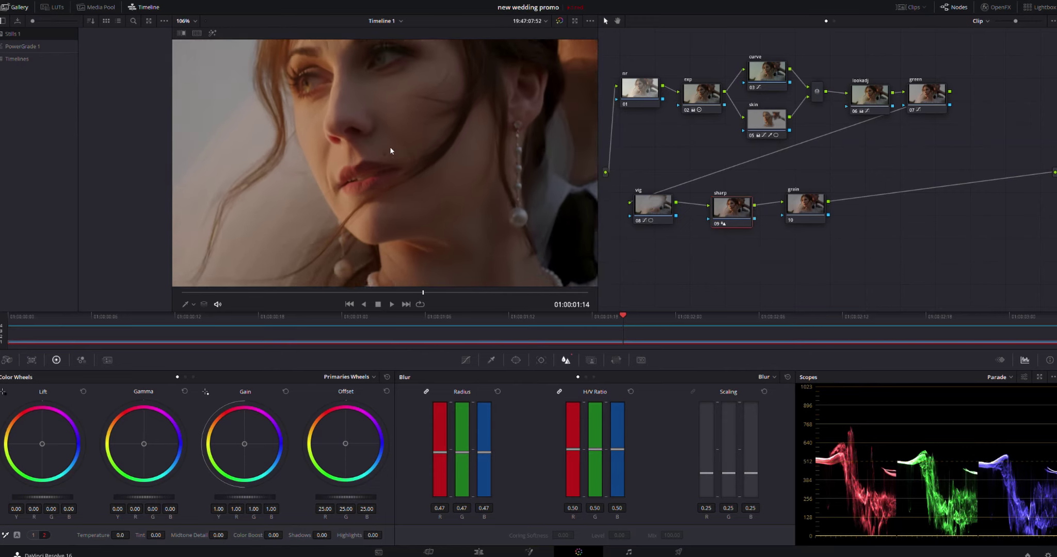
scroll(399, 138, "up", 1)
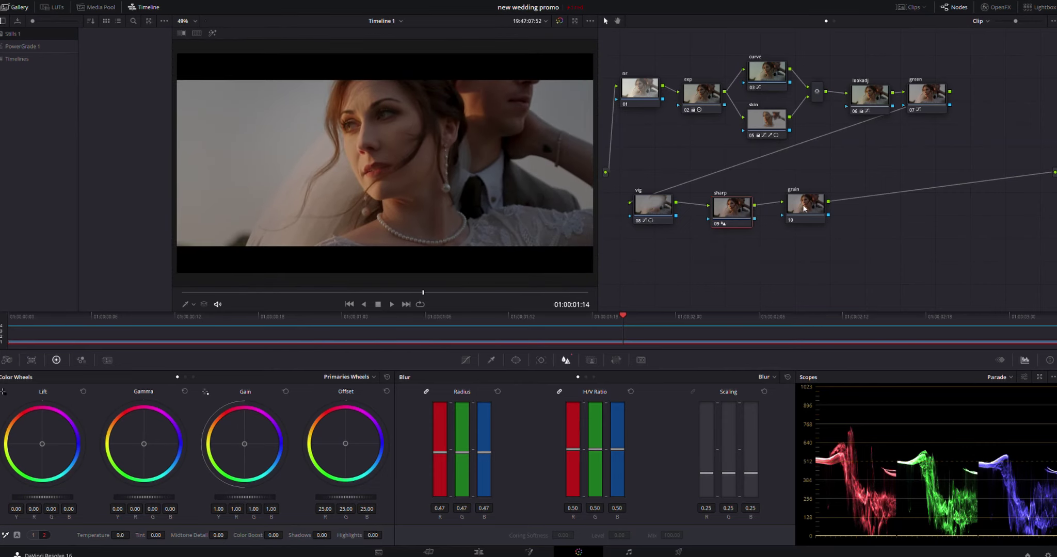
- Apply the ResolveFX Film Grain effect to the grain node and close the effects library
left_click_drag(804, 211, 800, 211)
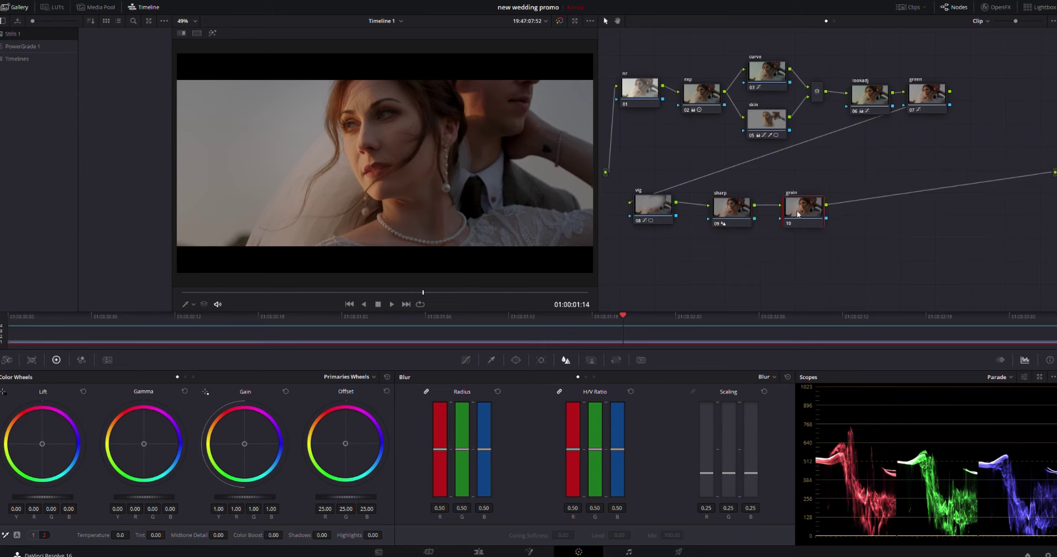
left_click(996, 7)
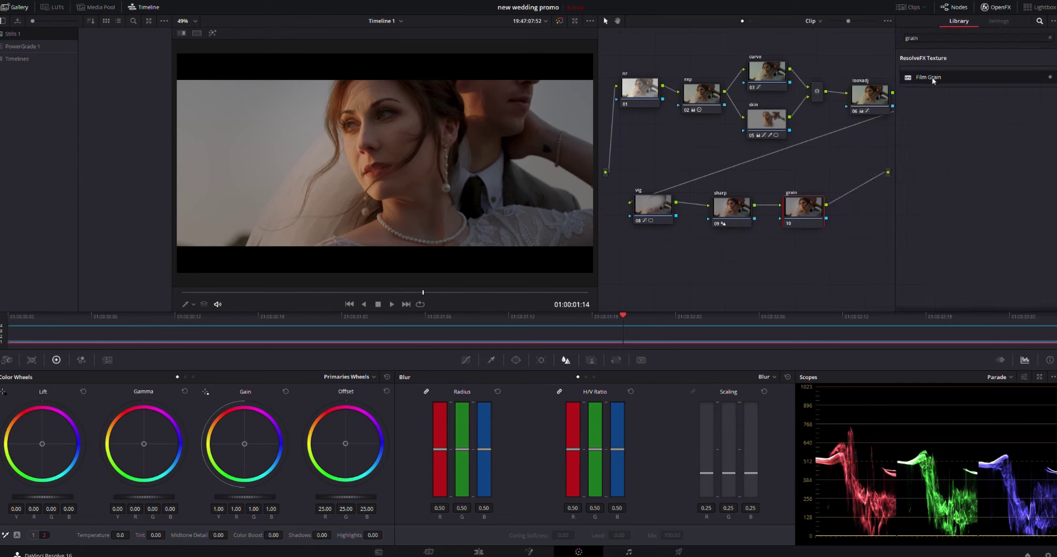
left_click_drag(933, 79, 794, 209)
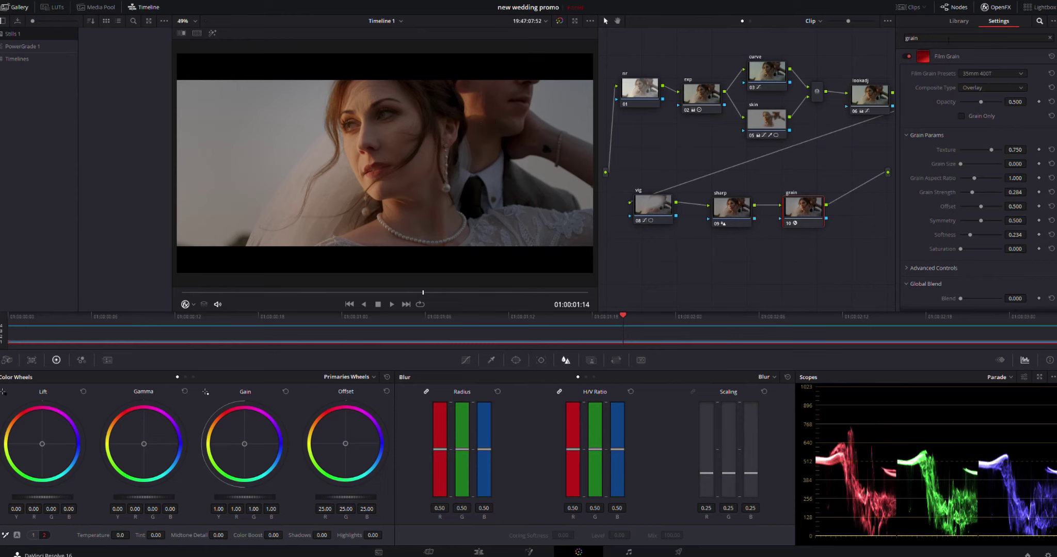
left_click(985, 6)
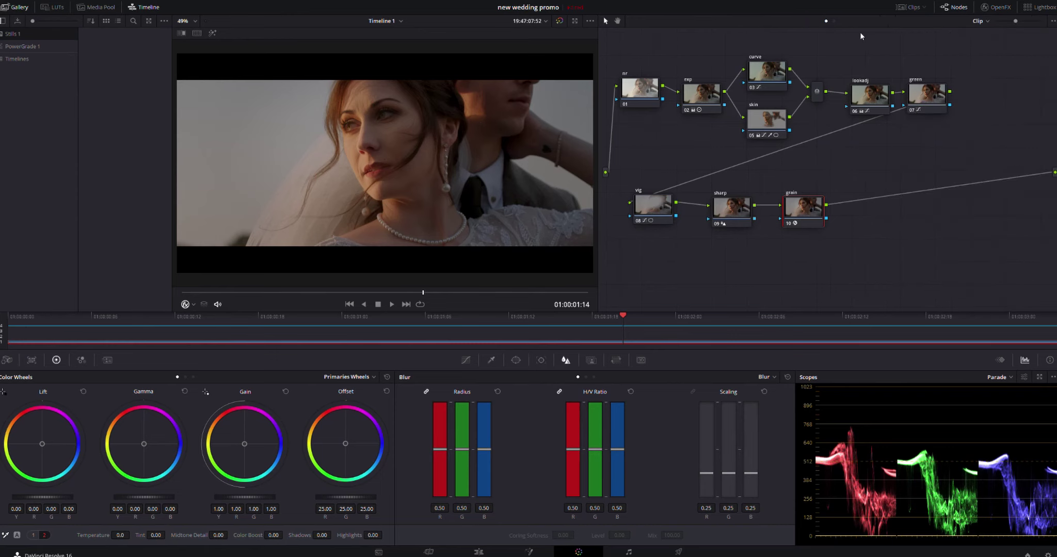
- Denoise the nr node with temporal NR over 3 frames, temporal luma and chroma thresholds of 6.0, and an unlinked spatial chroma threshold of 4.8
left_click(638, 91)
left_click(109, 360)
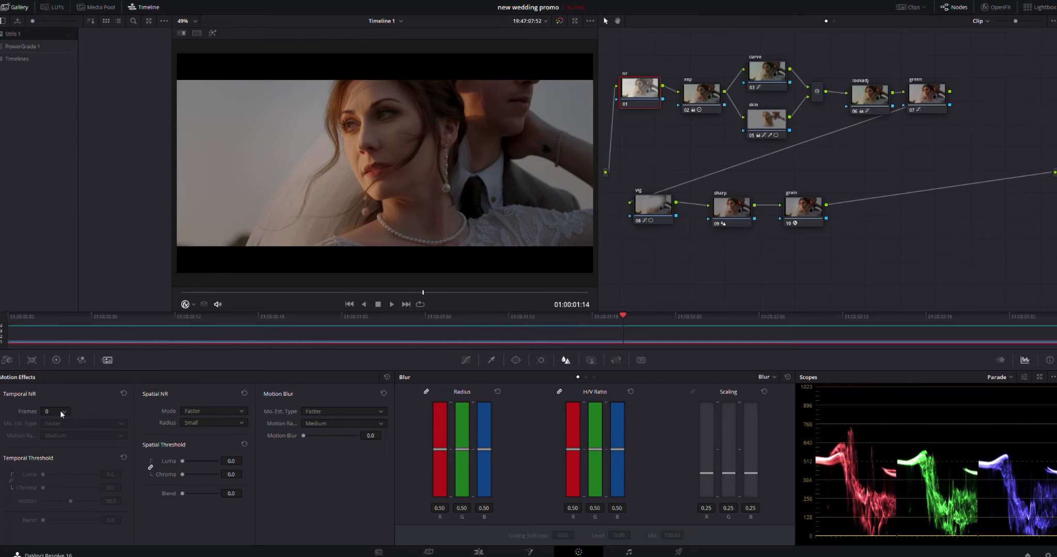
left_click(56, 449)
left_click_drag(114, 477, 124, 477)
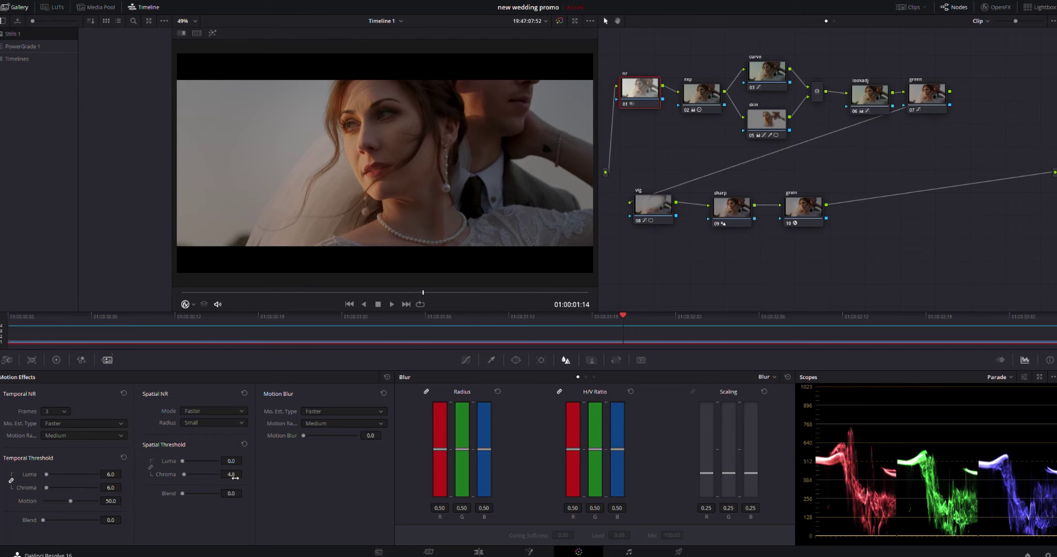
- Compare the skin texture in close-up with the nr node disabled and enabled, leaving the node on
scroll(400, 223, "up", 6)
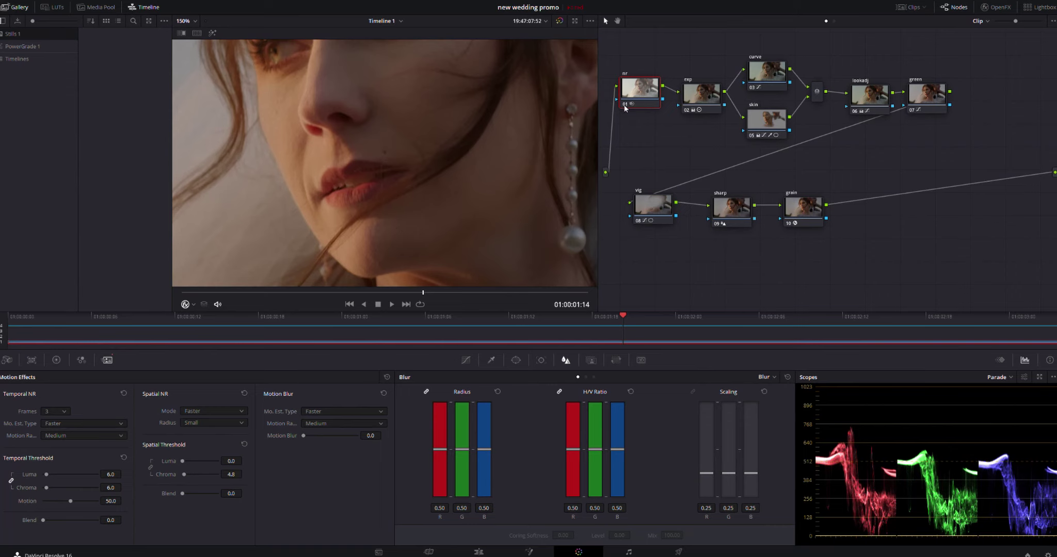
left_click(625, 104)
scroll(590, 143, "up", 2)
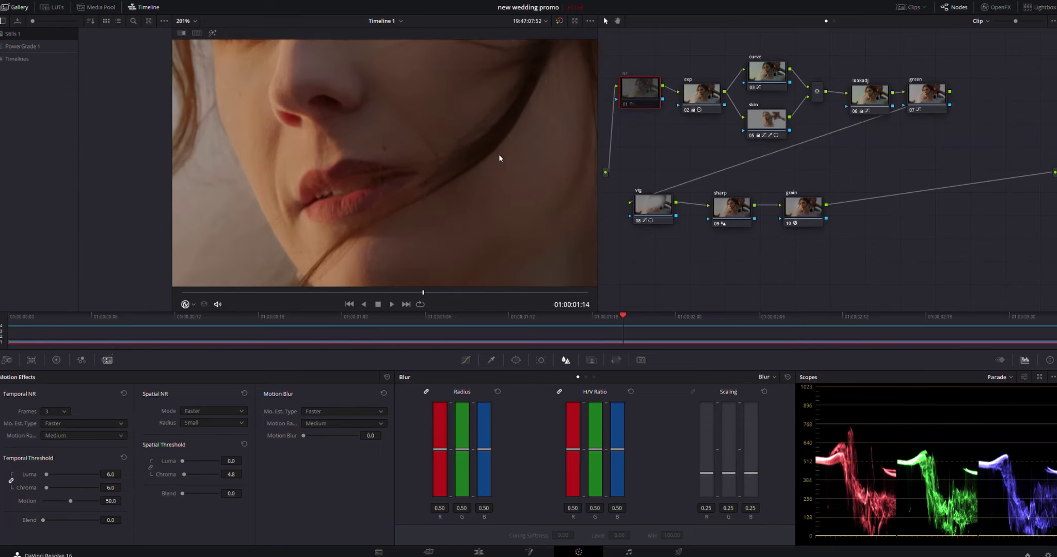
left_click(625, 104)
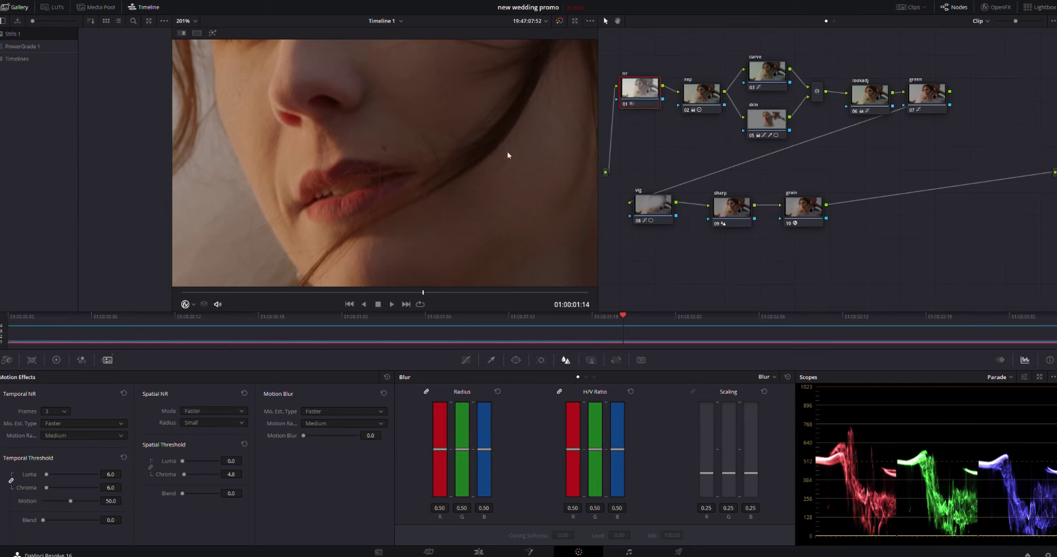
scroll(434, 98, "down", 8)
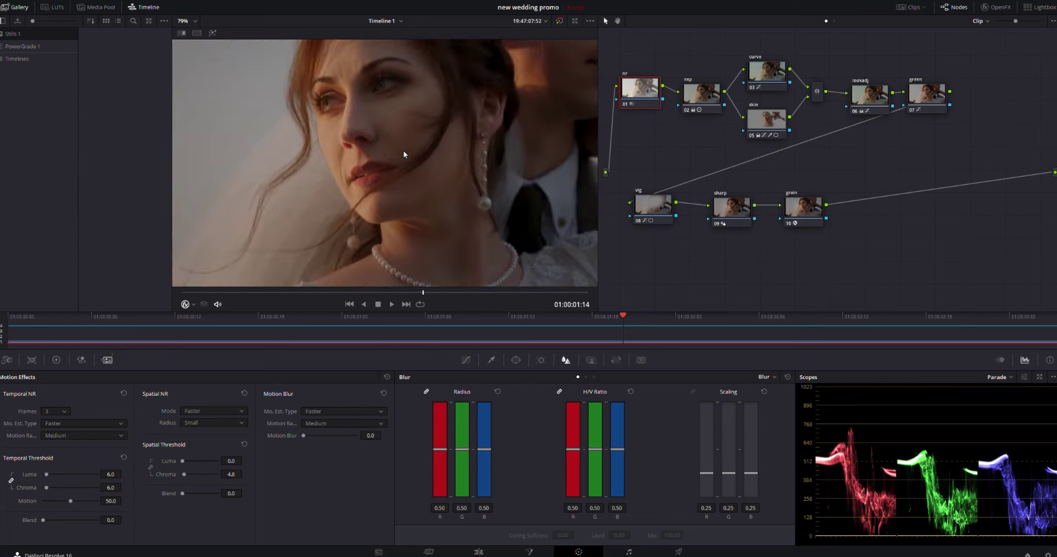
scroll(388, 156, "up", 2)
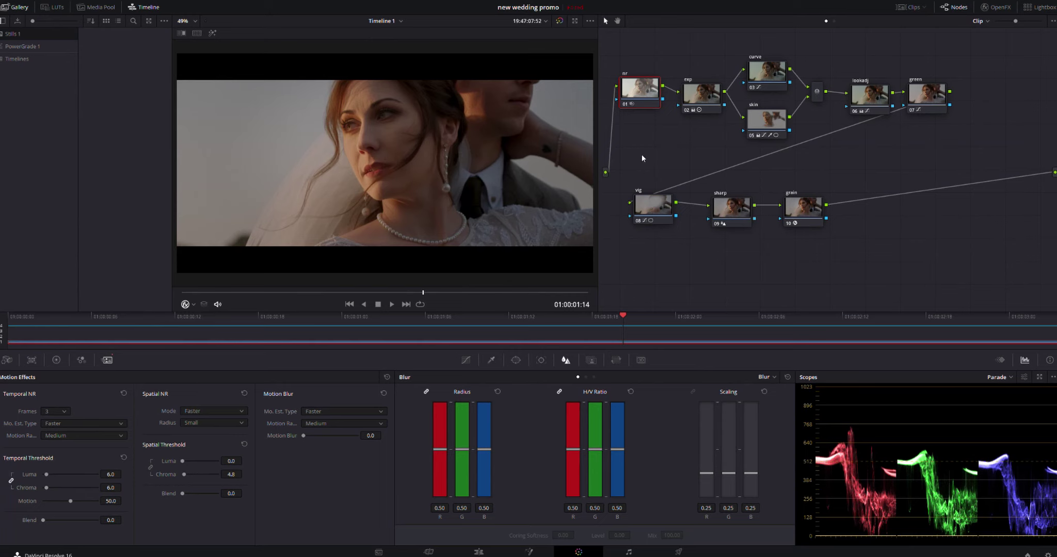
- Inspect the skin node's window outline and highlighted selection, leaving the highlight view off
left_click(769, 122)
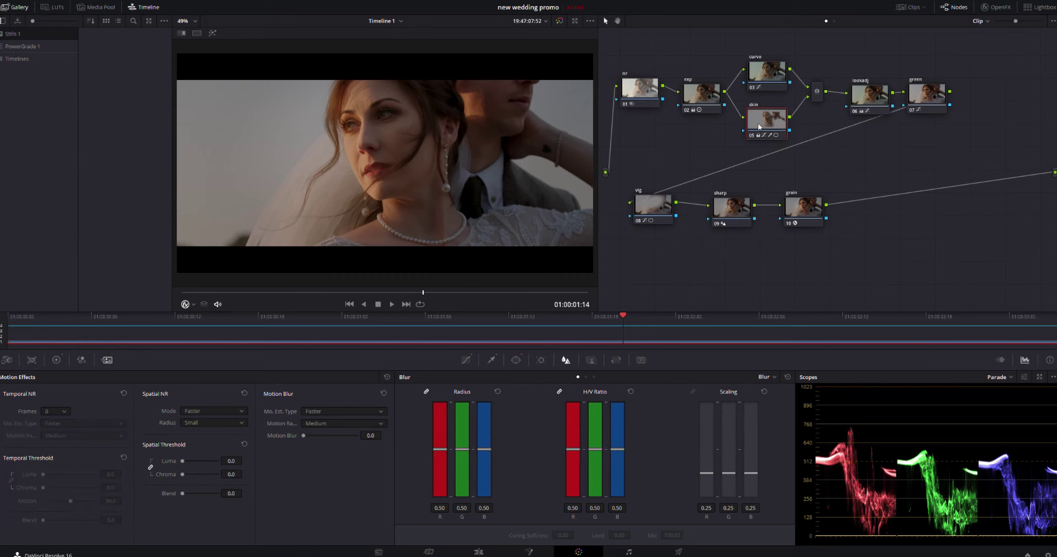
left_click(516, 361)
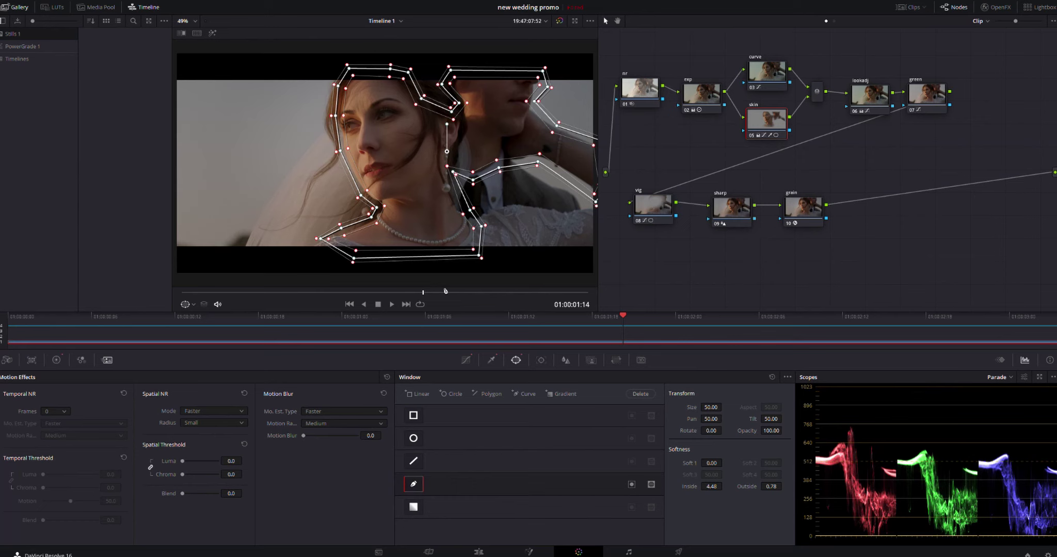
left_click(212, 32)
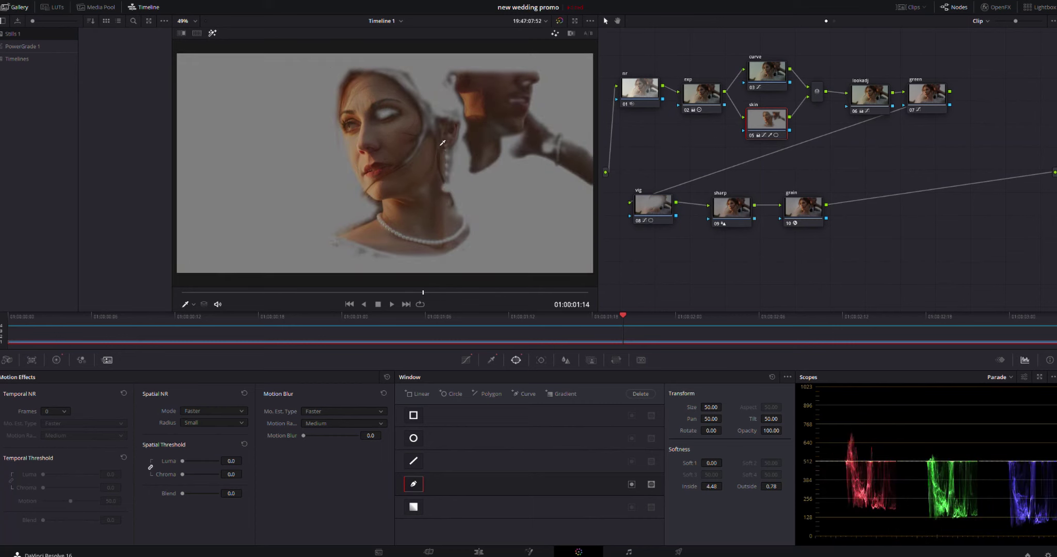
left_click(212, 33)
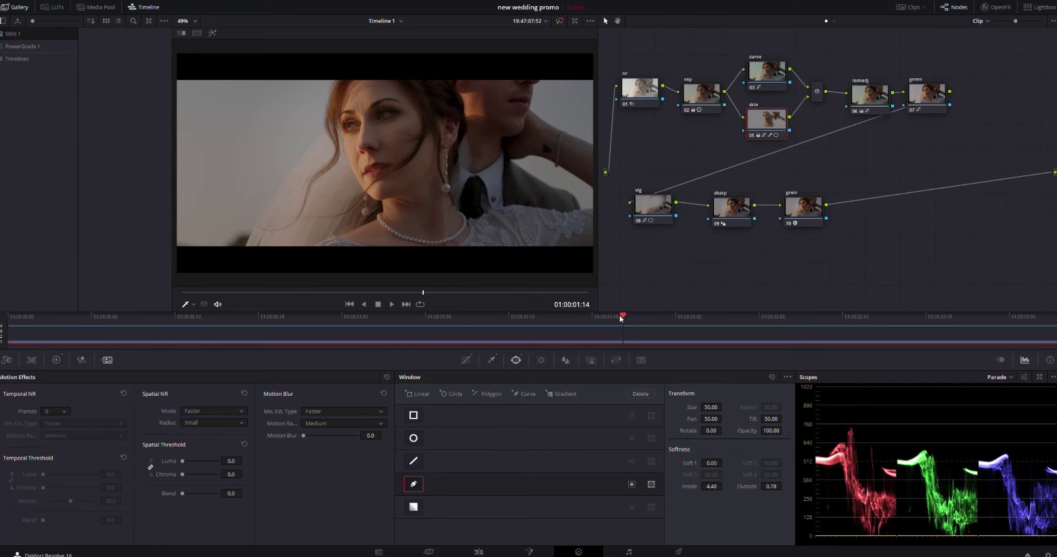
- Scrub to an earlier frame to check how the skin node's window fits the moving subjects, and return to 01:00:01:14
left_click_drag(624, 318, 534, 320)
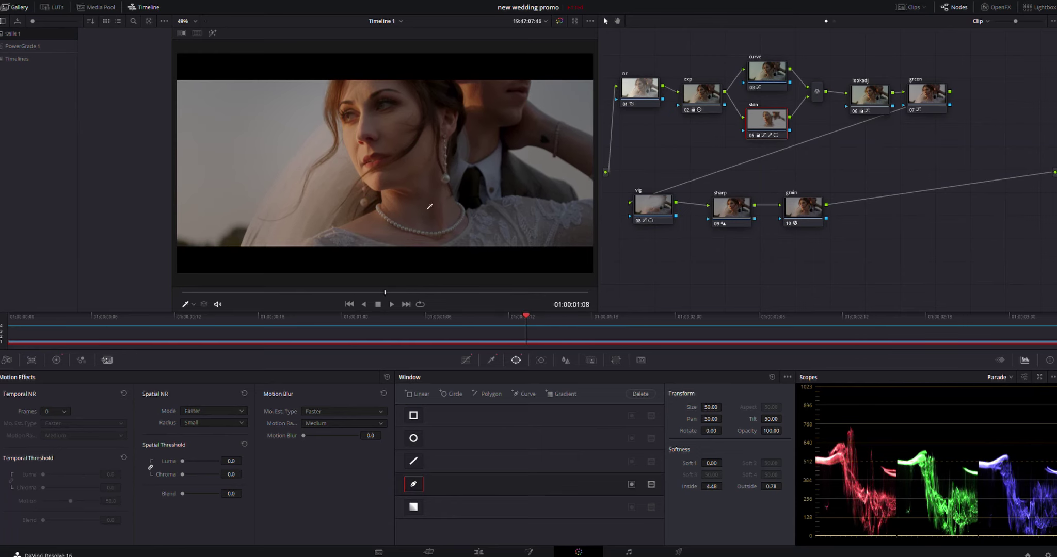
left_click(493, 361)
left_click(516, 360)
left_click_drag(528, 335, 626, 330)
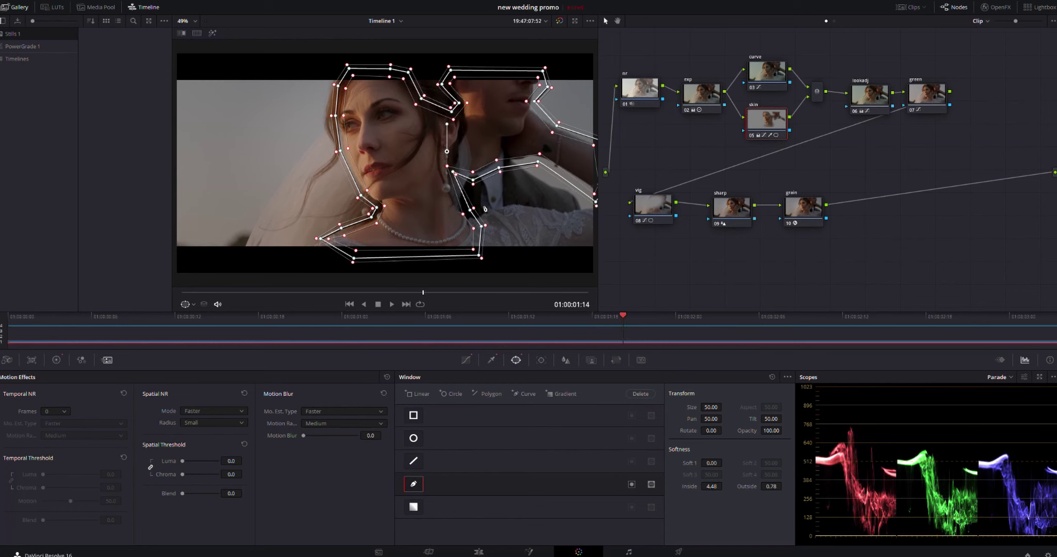
- Track the skin node's window forward and backward from 01:00:01:14 across the whole clip
left_click(541, 361)
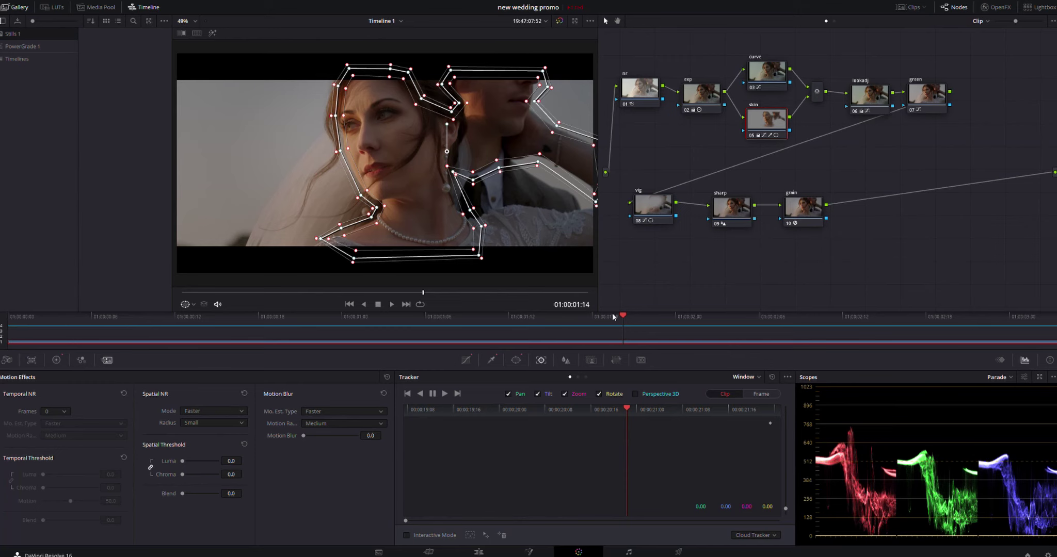
left_click(444, 394)
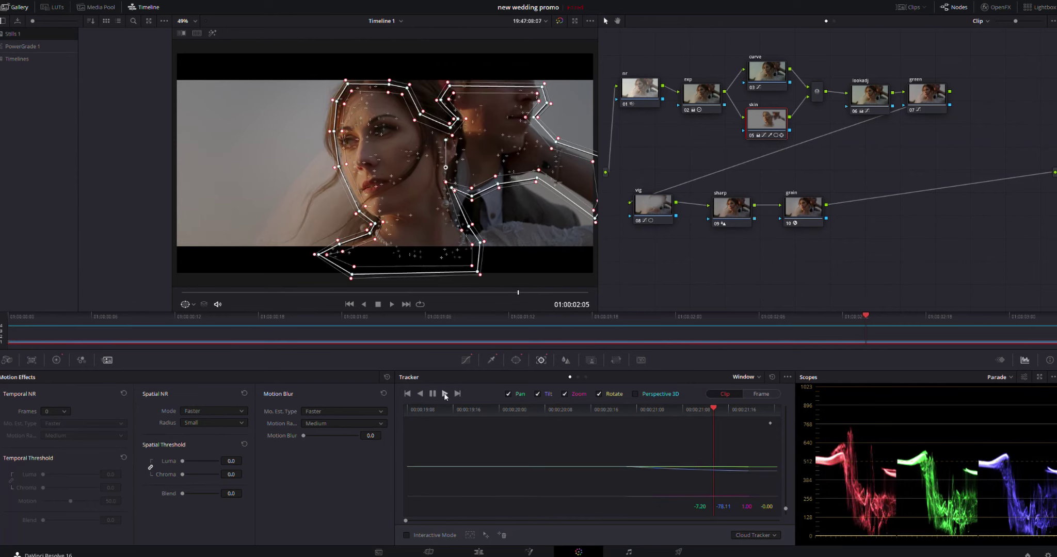
left_click(628, 409)
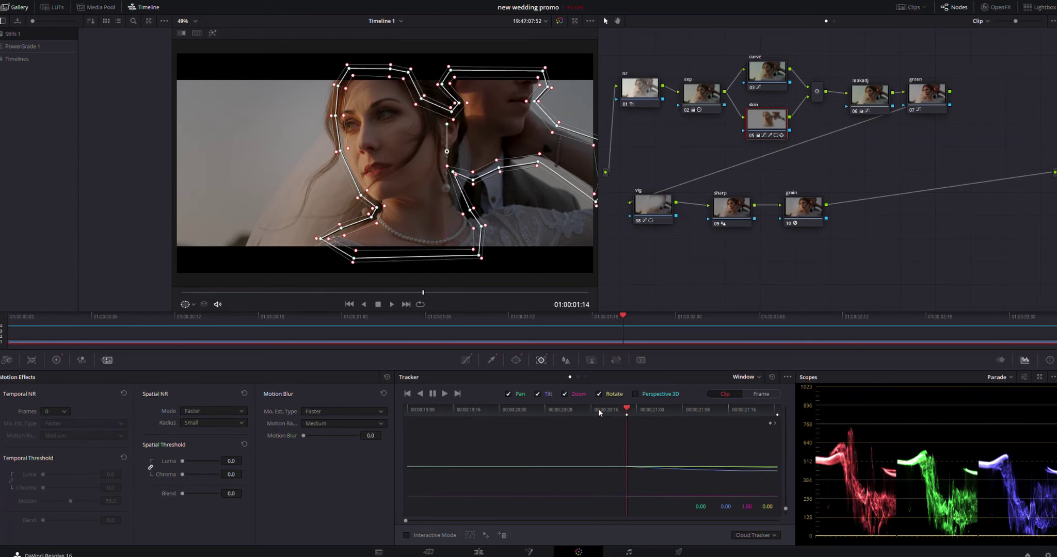
left_click(421, 392)
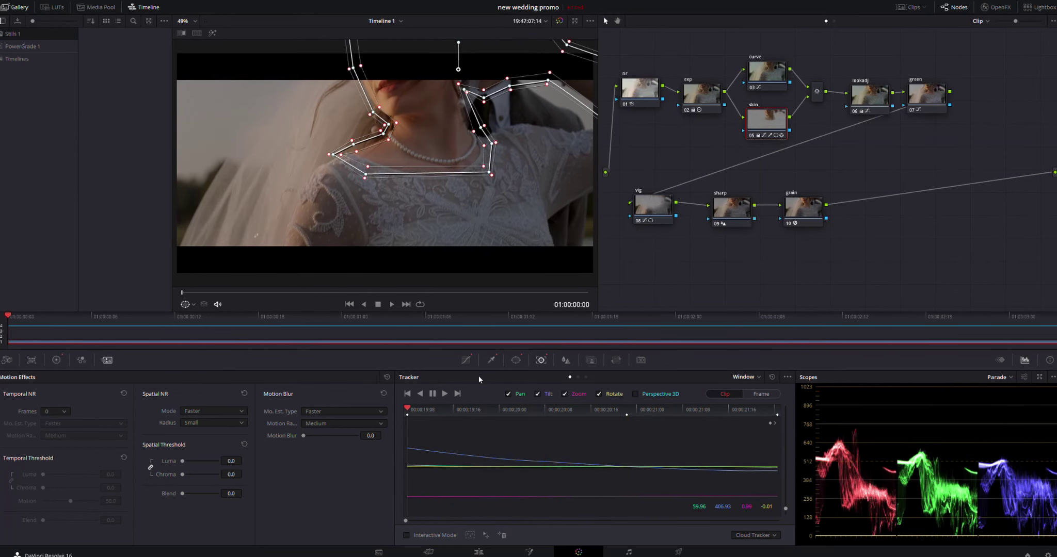
- Scrub through the clip to check the skin window's track, and return to 01:00:01:14
left_click_drag(531, 410, 716, 412)
left_click(716, 410)
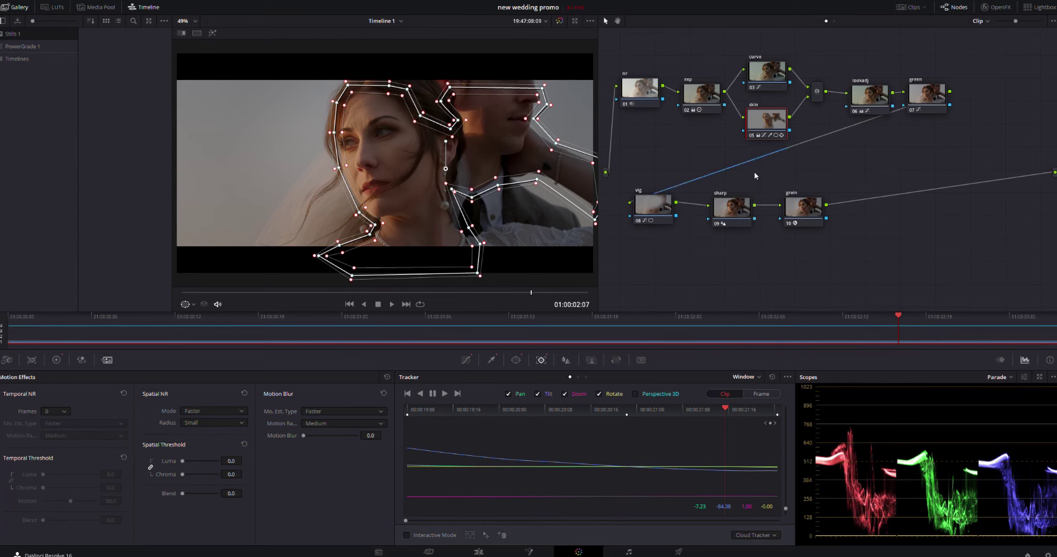
left_click(643, 319)
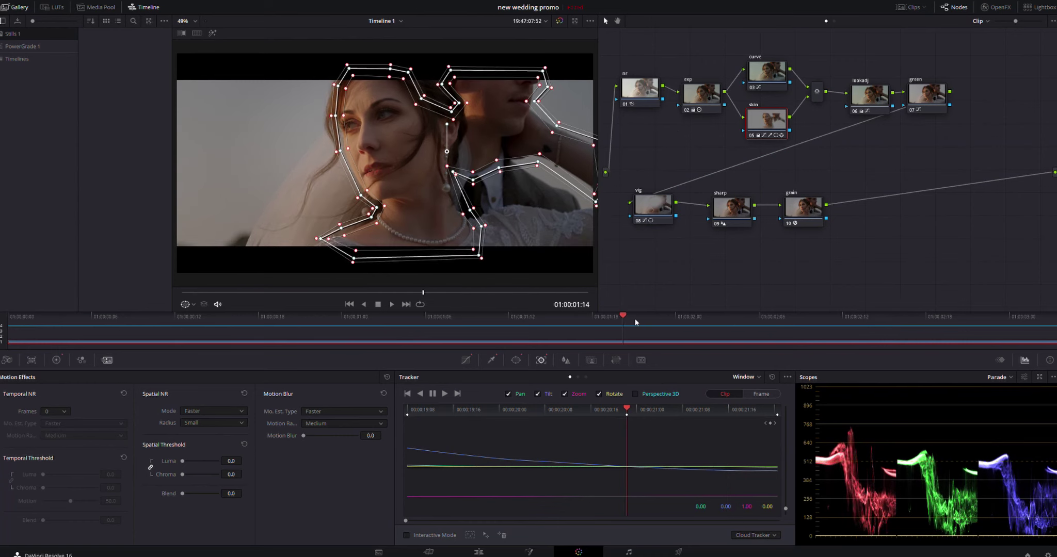
- Track the vig node's circle window forward and backward from 01:00:01:14 across the clip, and scrub through to check it
left_click(656, 205)
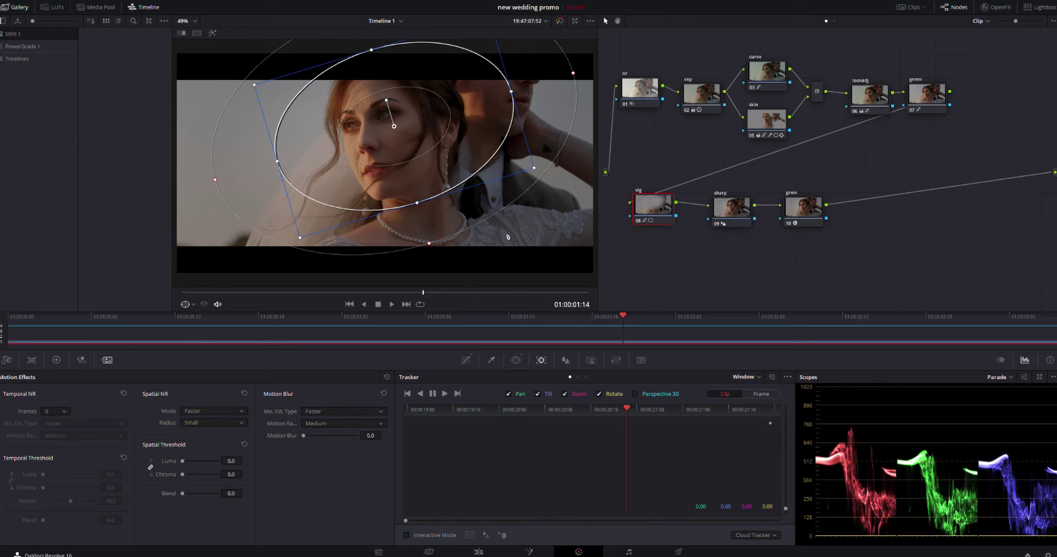
mouse_move(610, 333)
left_mouse_down()
mouse_move(495, 321)
mouse_move(283, 326)
mouse_move(323, 337)
mouse_move(623, 326)
left_mouse_up()
left_click(443, 394)
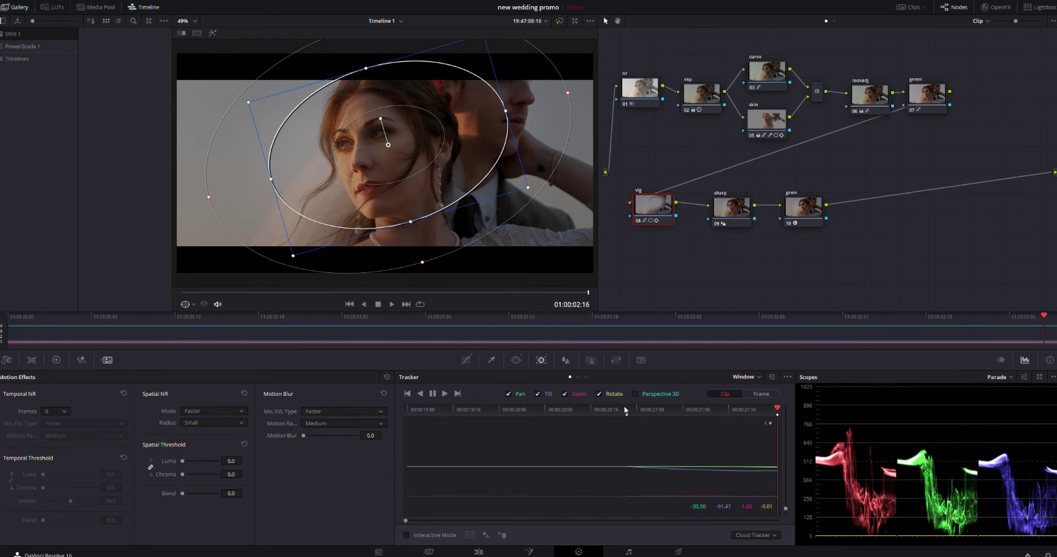
left_click(627, 409)
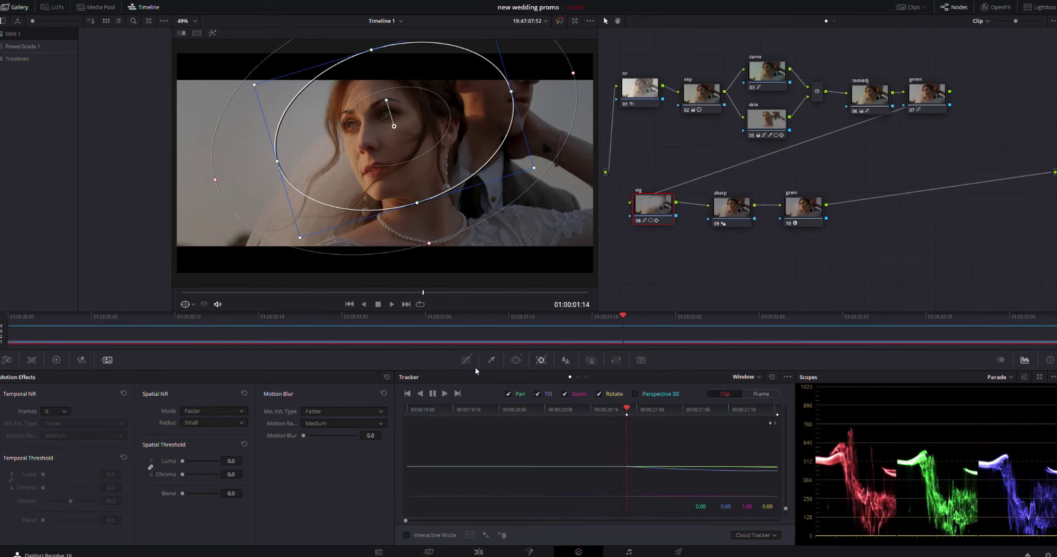
left_click(420, 393)
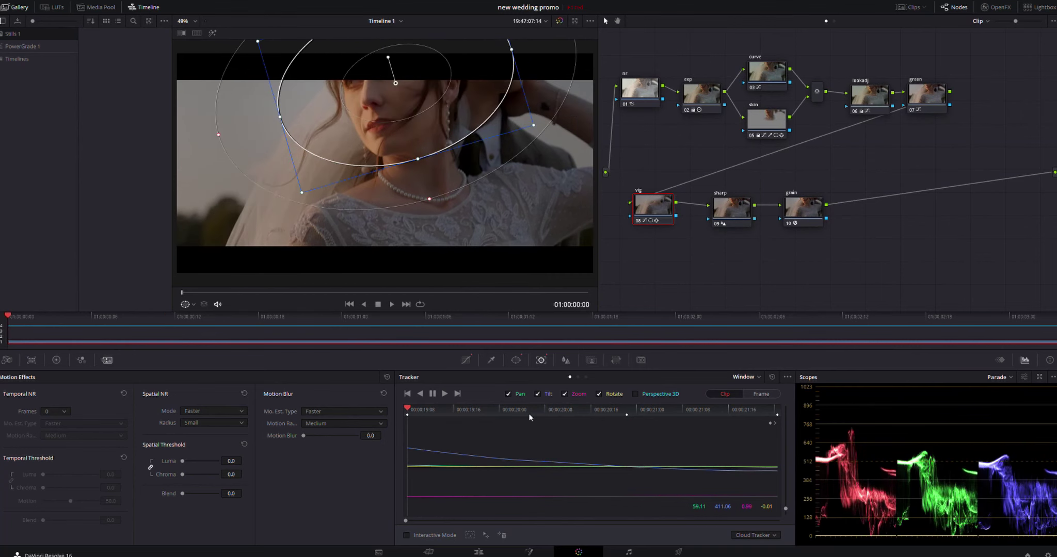
left_click_drag(609, 415, 672, 407)
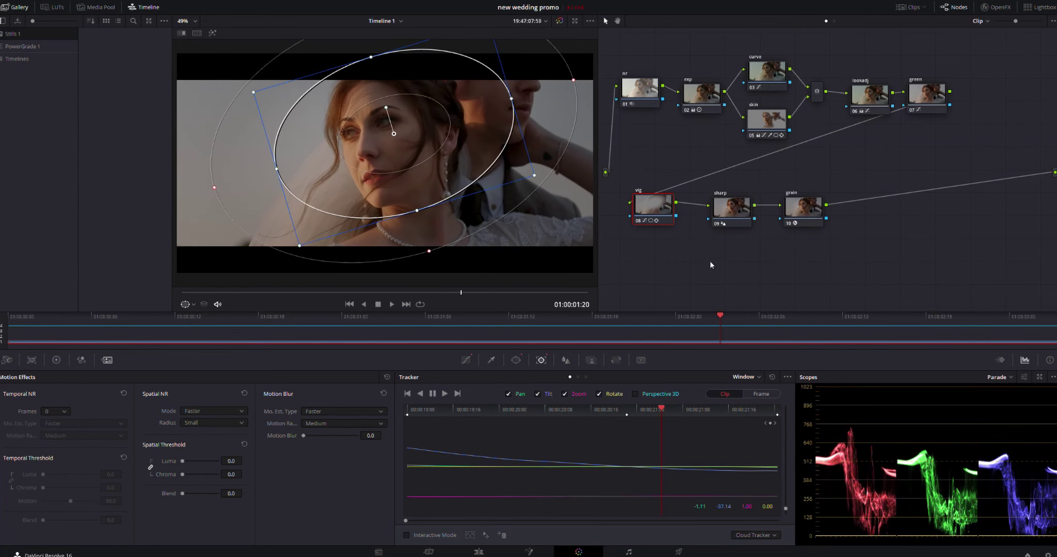
left_click(808, 212)
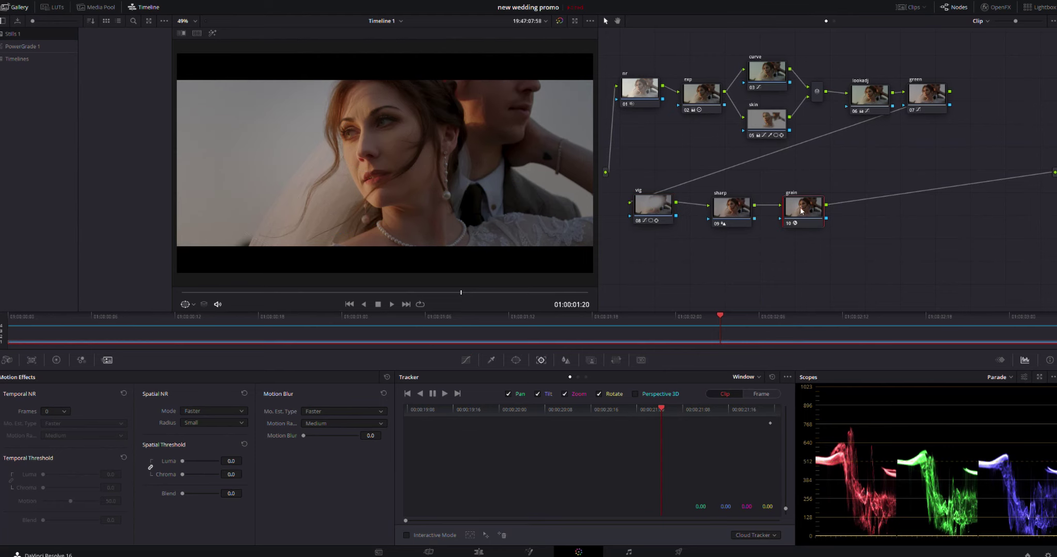
left_click(632, 89)
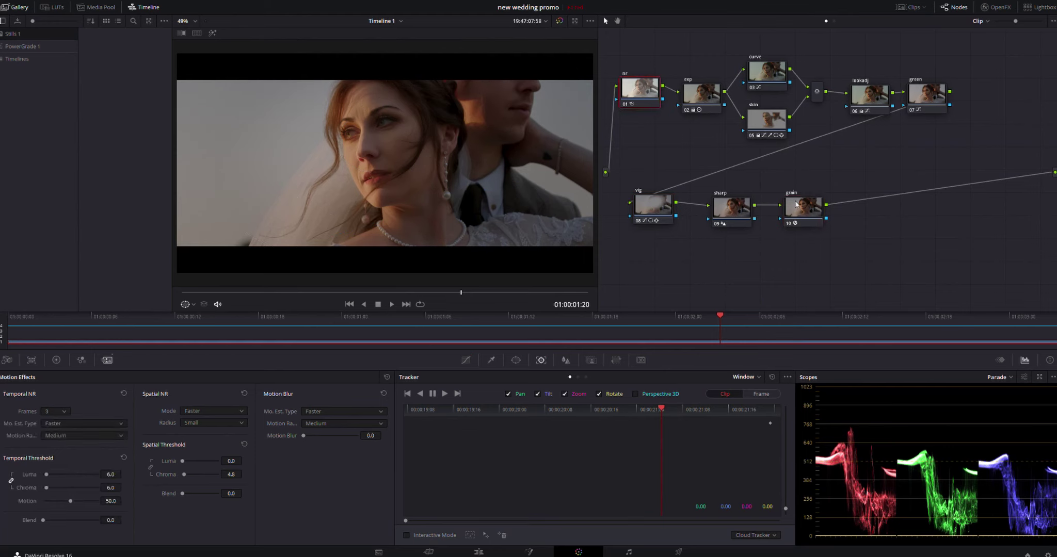